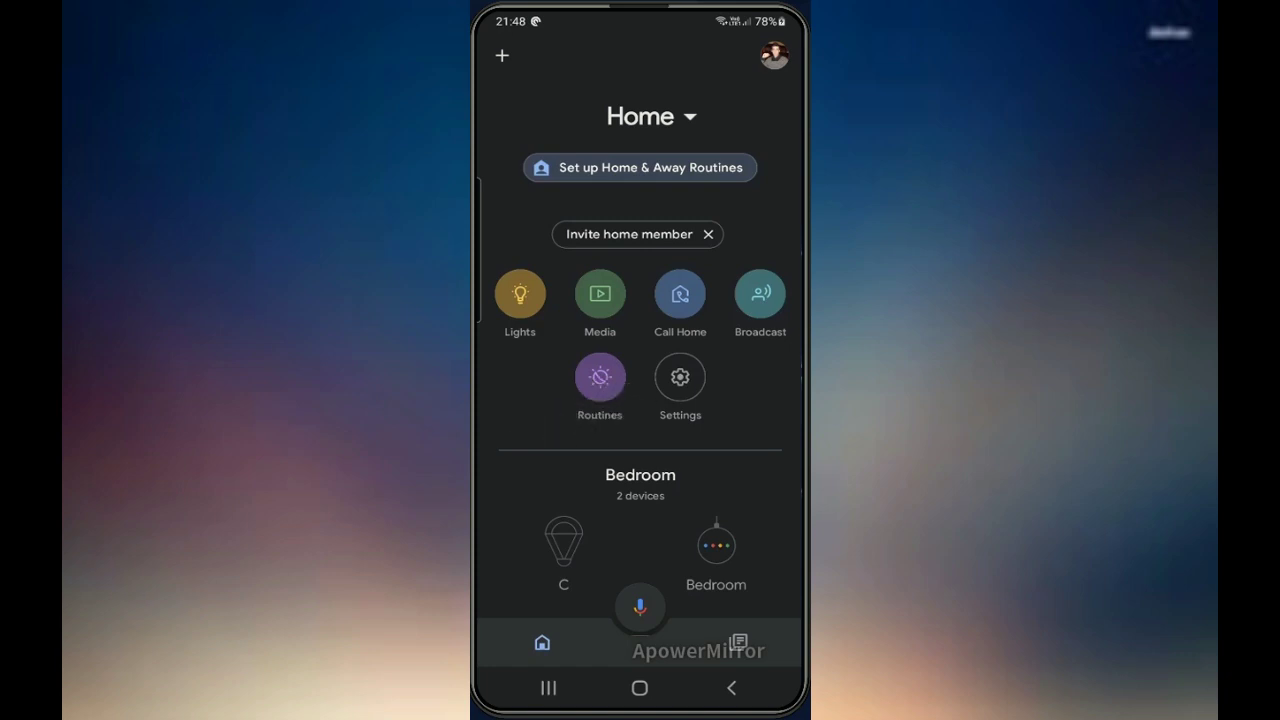
pyautogui.scroll(-5, 640, 400)
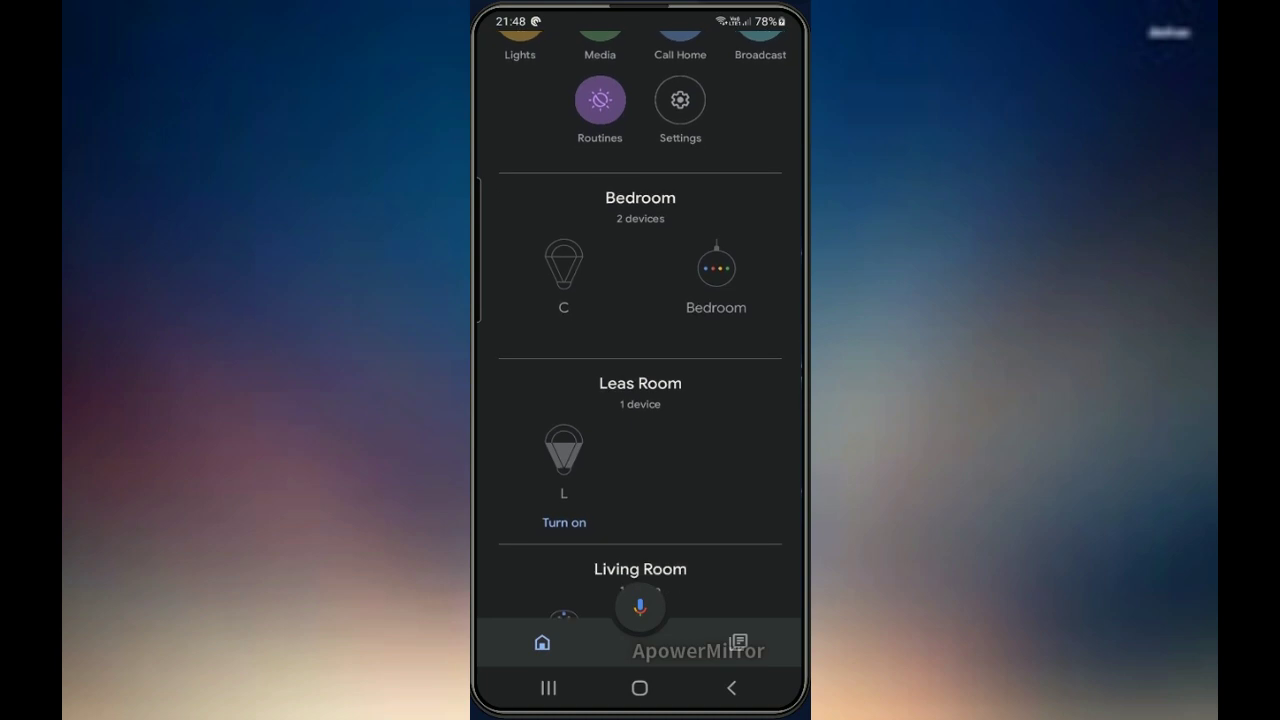
pyautogui.scroll(-4, 640, 400)
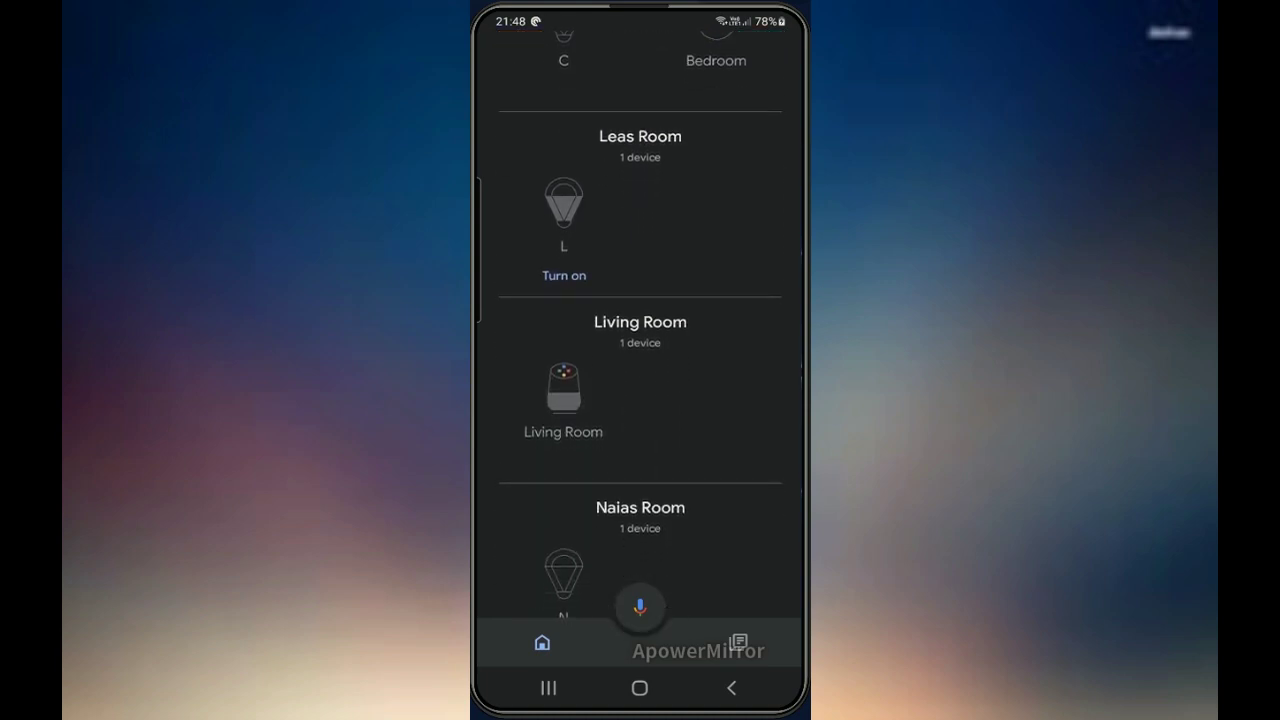
pyautogui.scroll(-2, 640, 400)
pyautogui.scroll(5, 640, 400)
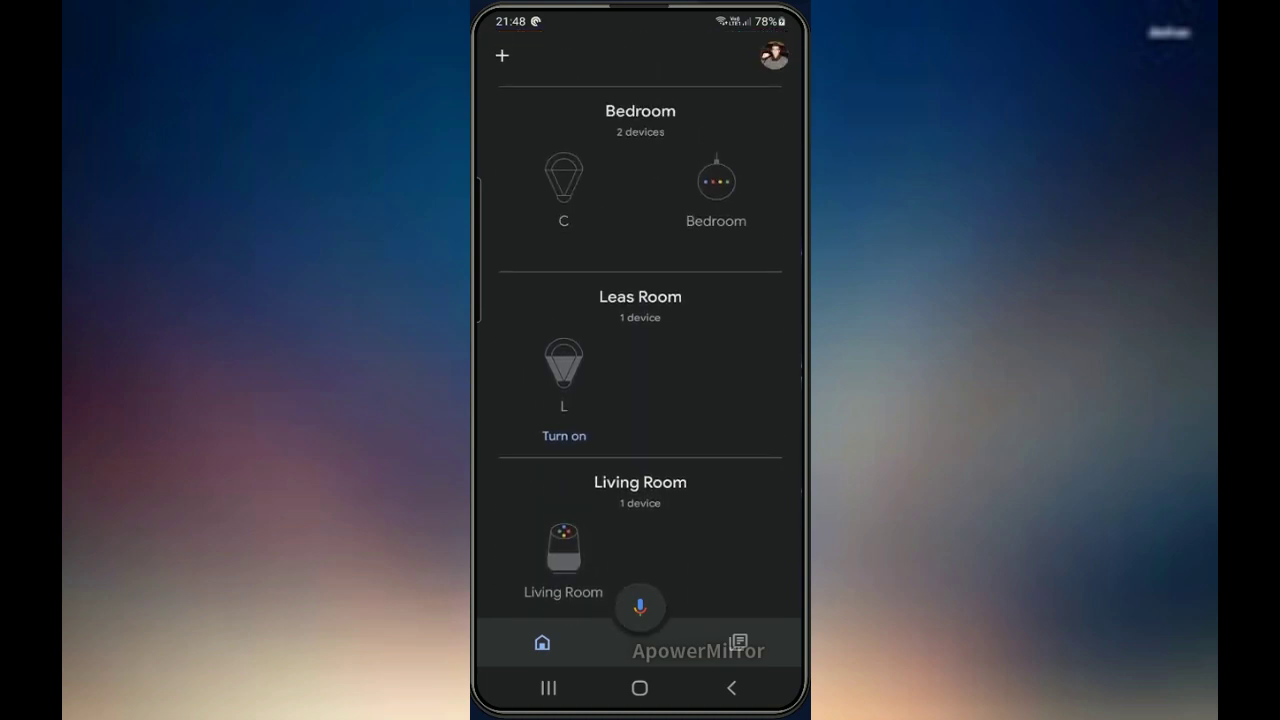
pyautogui.scroll(5, 640, 400)
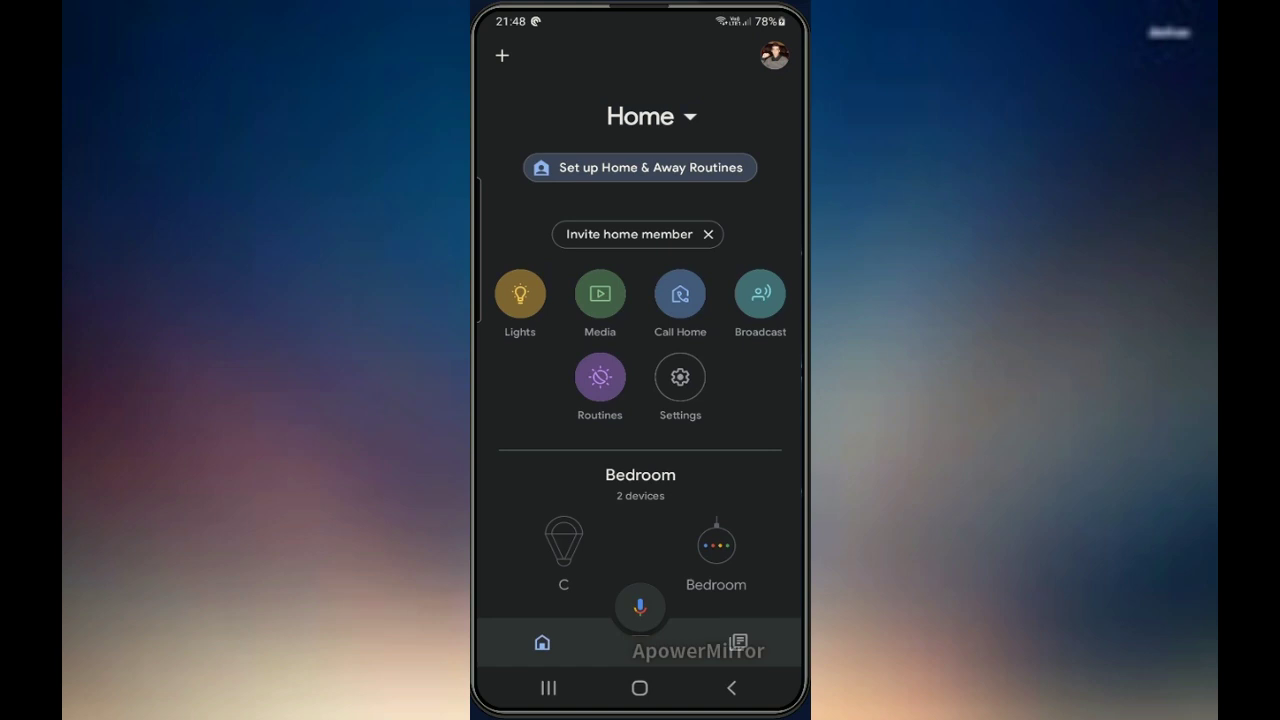
# - Open the Good morning routine from the Routines list
pyautogui.click(597, 380)
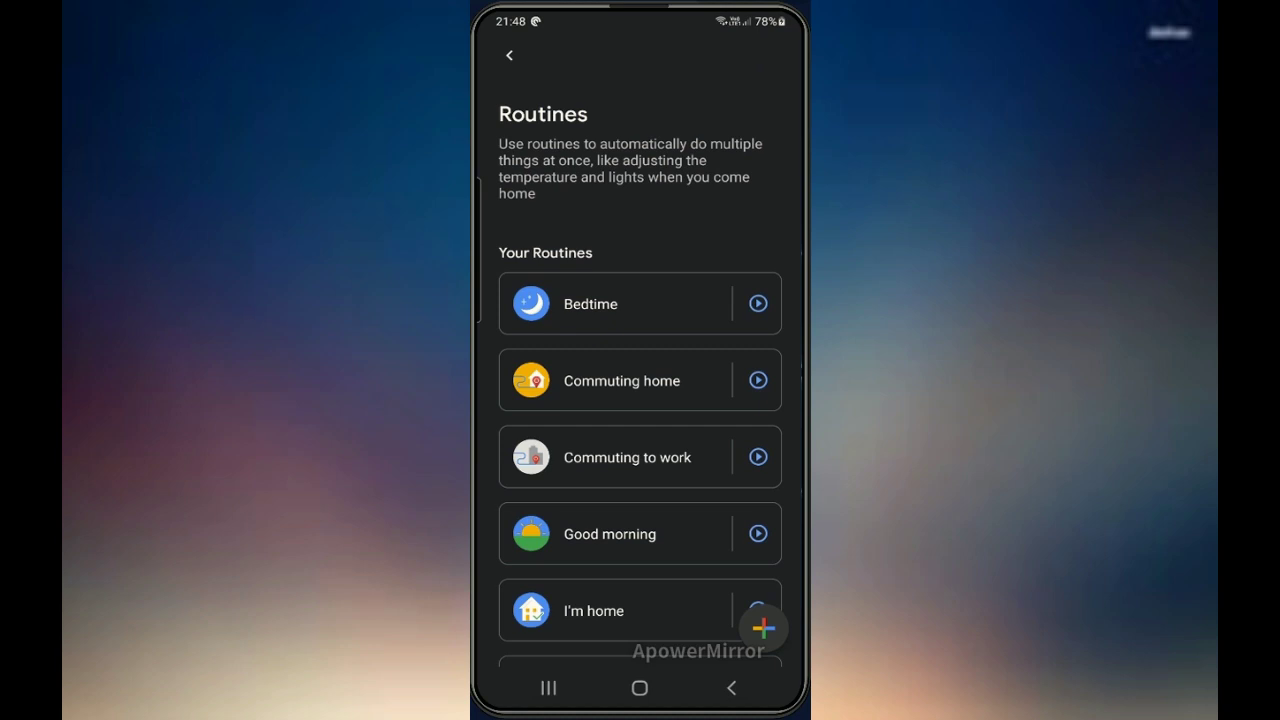
pyautogui.moveTo(610, 534); pyautogui.dragTo(610, 447)
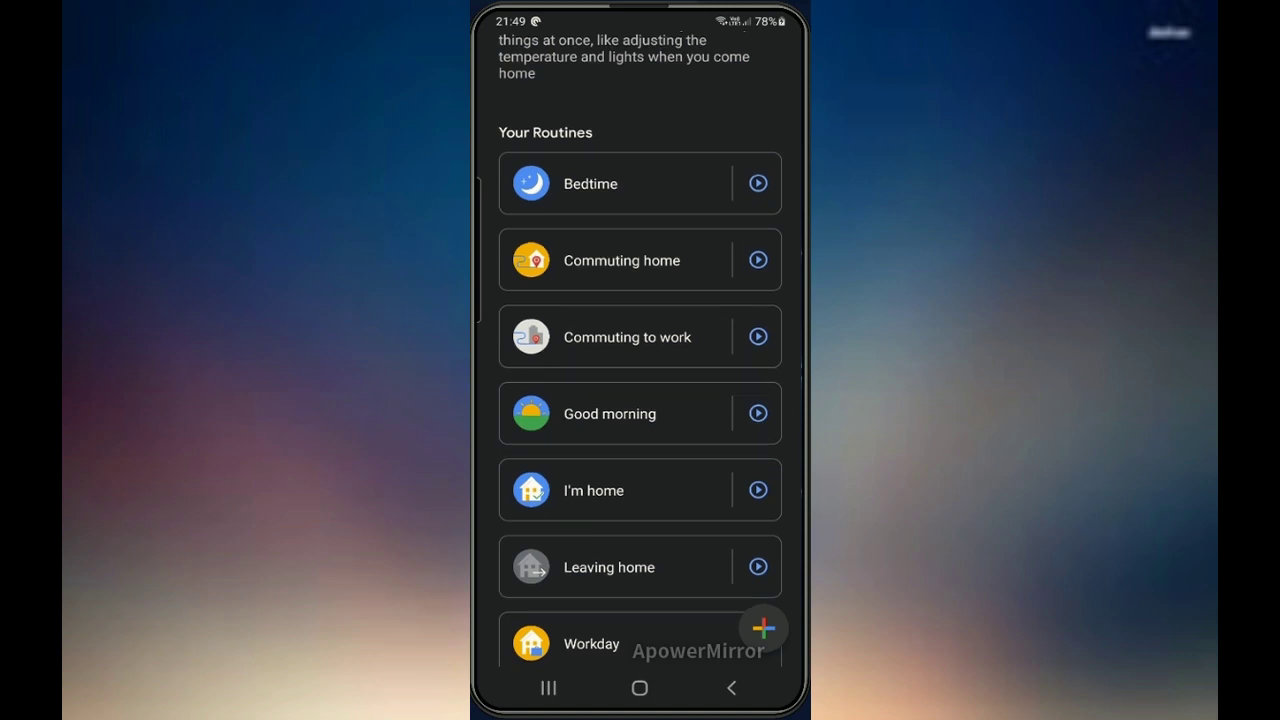
pyautogui.click(645, 428)
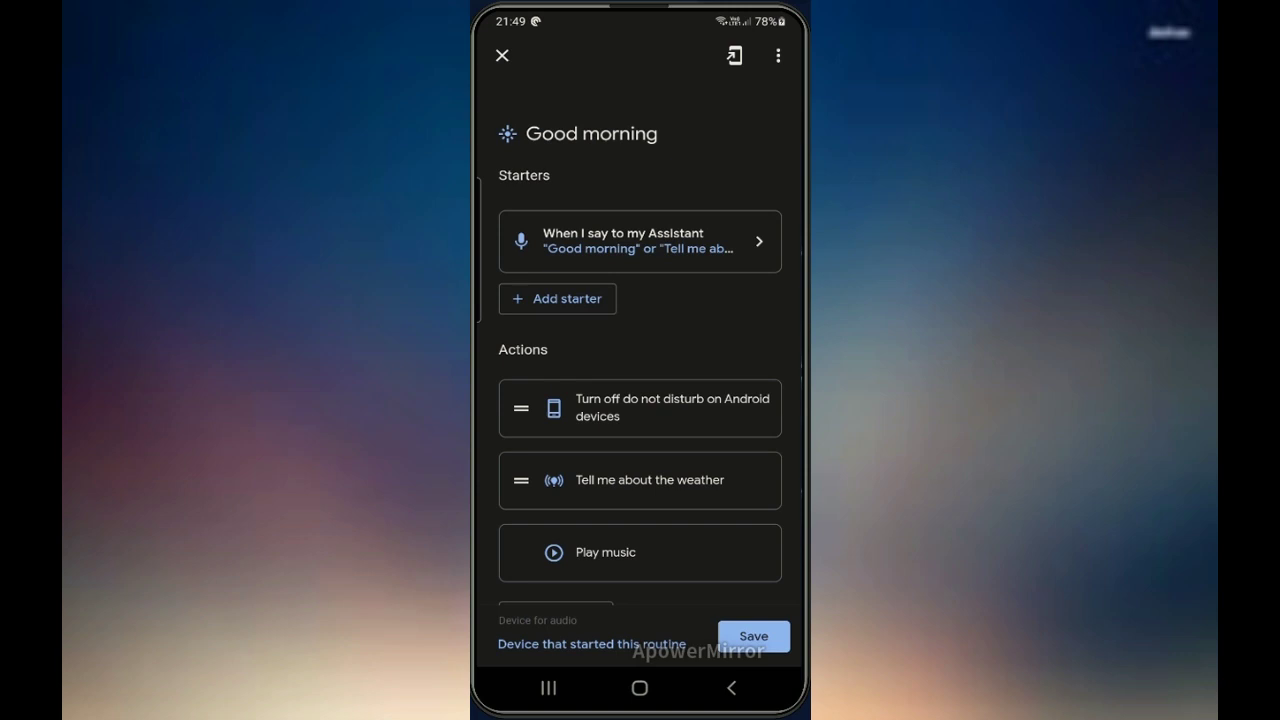
pyautogui.scroll(-1, 640, 400)
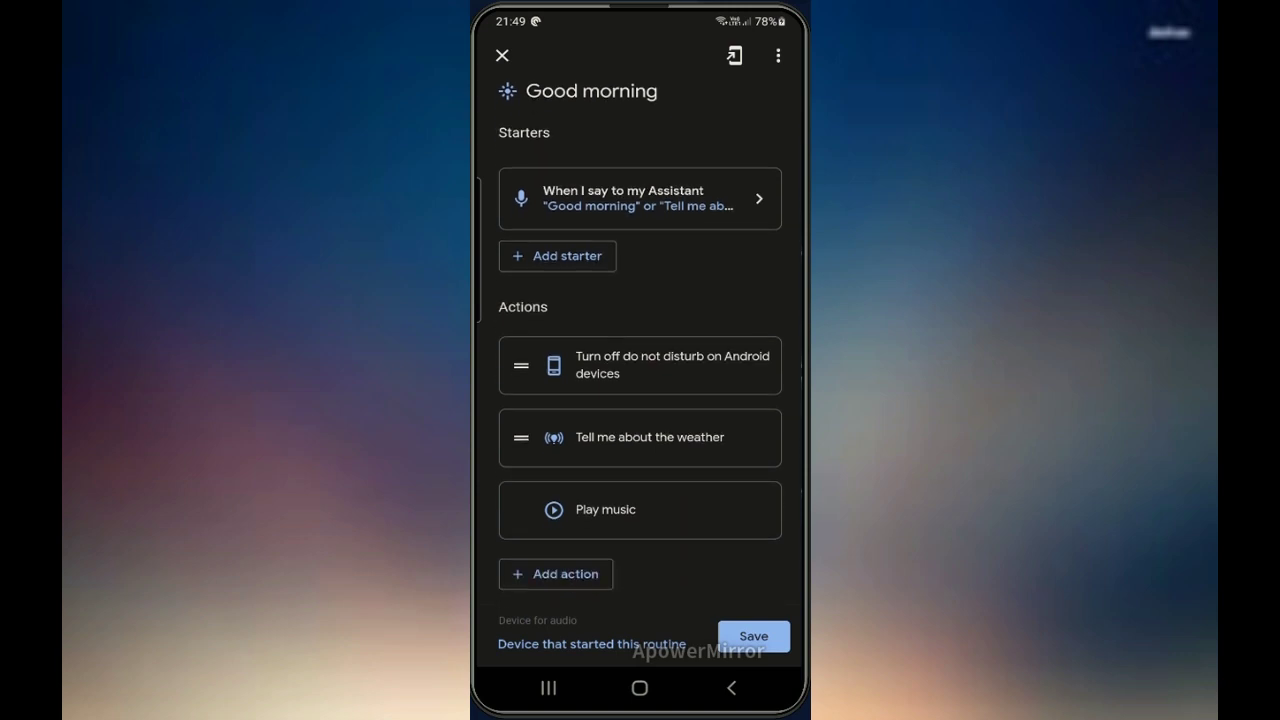
# - Review the routine's voice starter phrases and try out the reorder handle of the do not disturb action
pyautogui.click(640, 200)
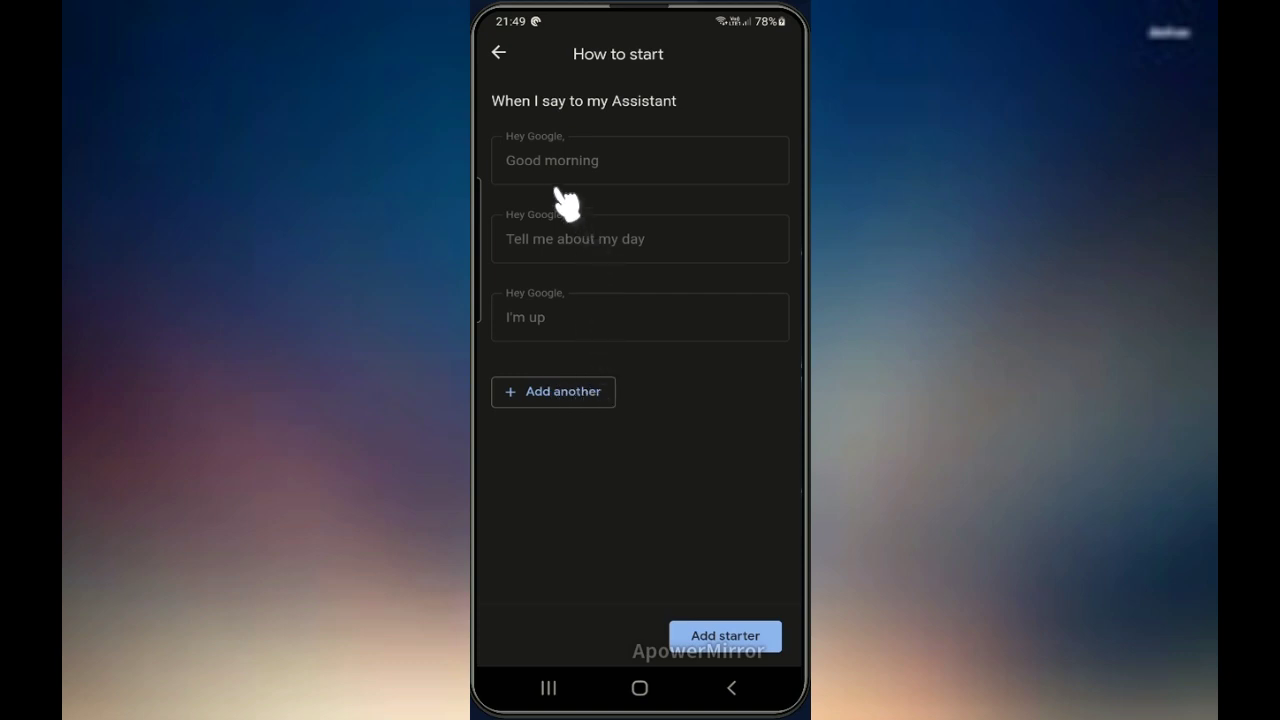
pyautogui.click(498, 53)
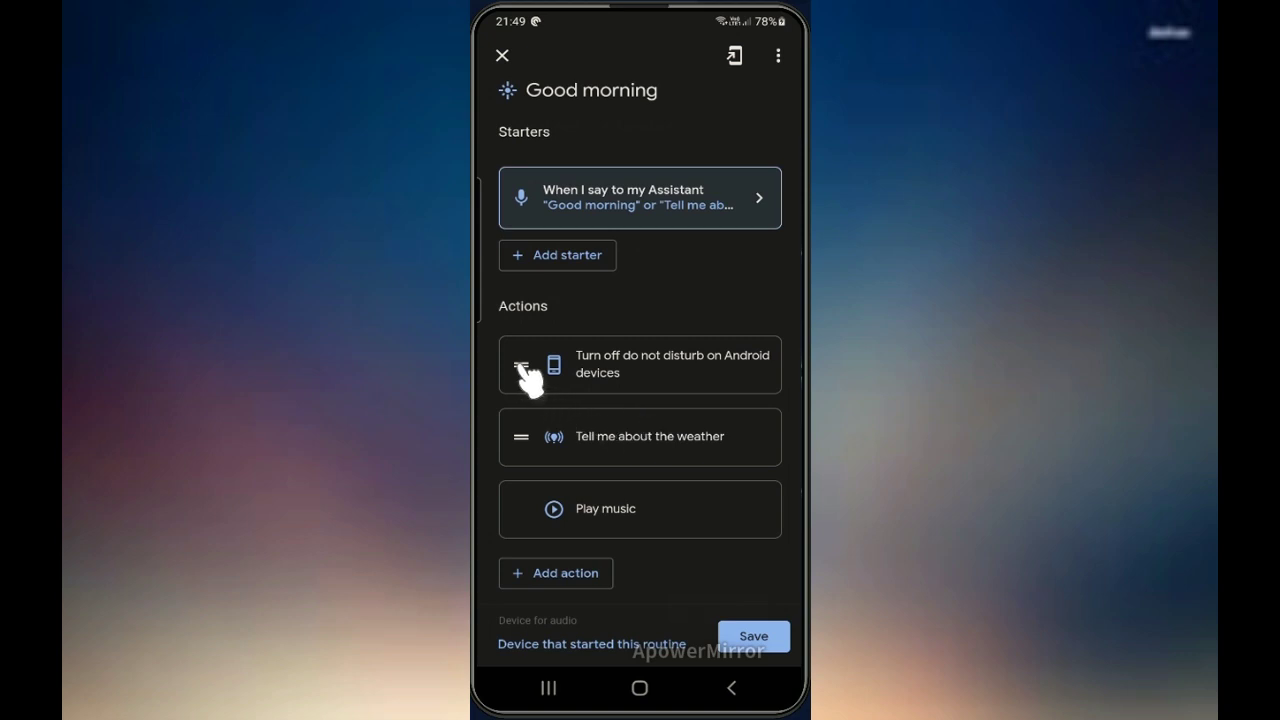
pyautogui.moveTo(524, 370)
pyautogui.mouseDown()
pyautogui.moveTo(531, 429)
pyautogui.moveTo(528, 370)
pyautogui.mouseUp()
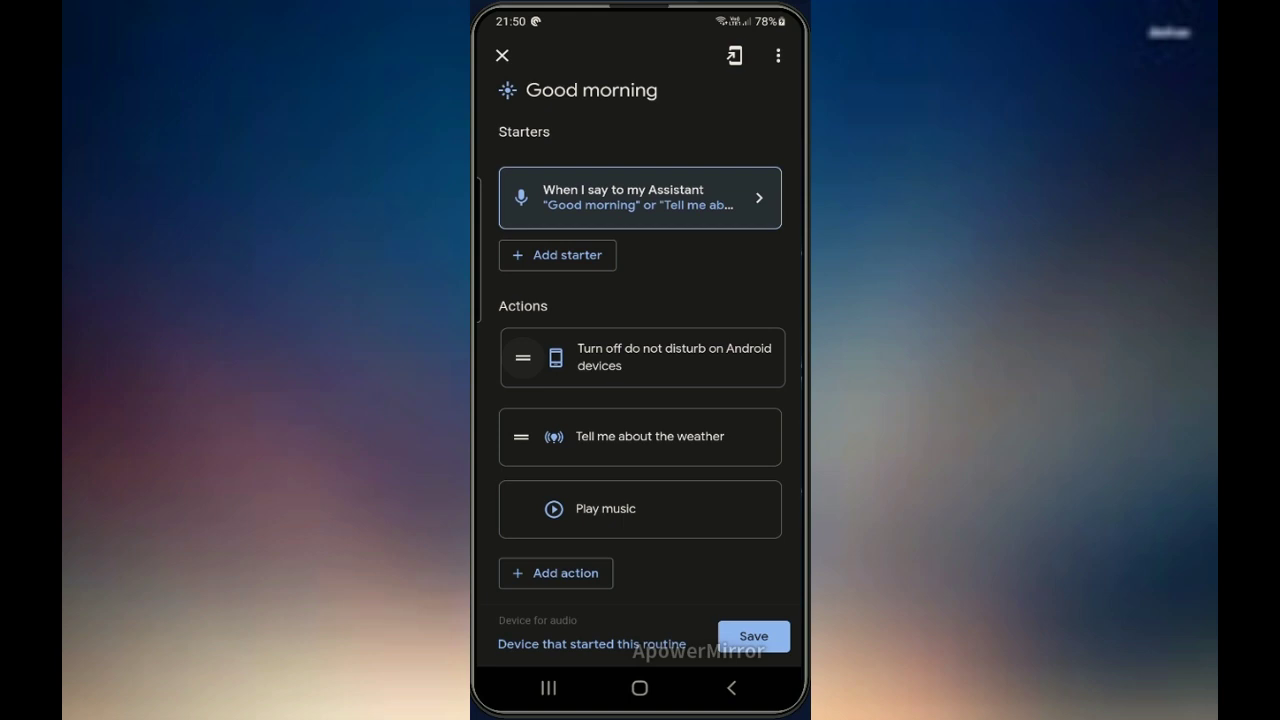
pyautogui.moveTo(523, 358); pyautogui.dragTo(521, 364)
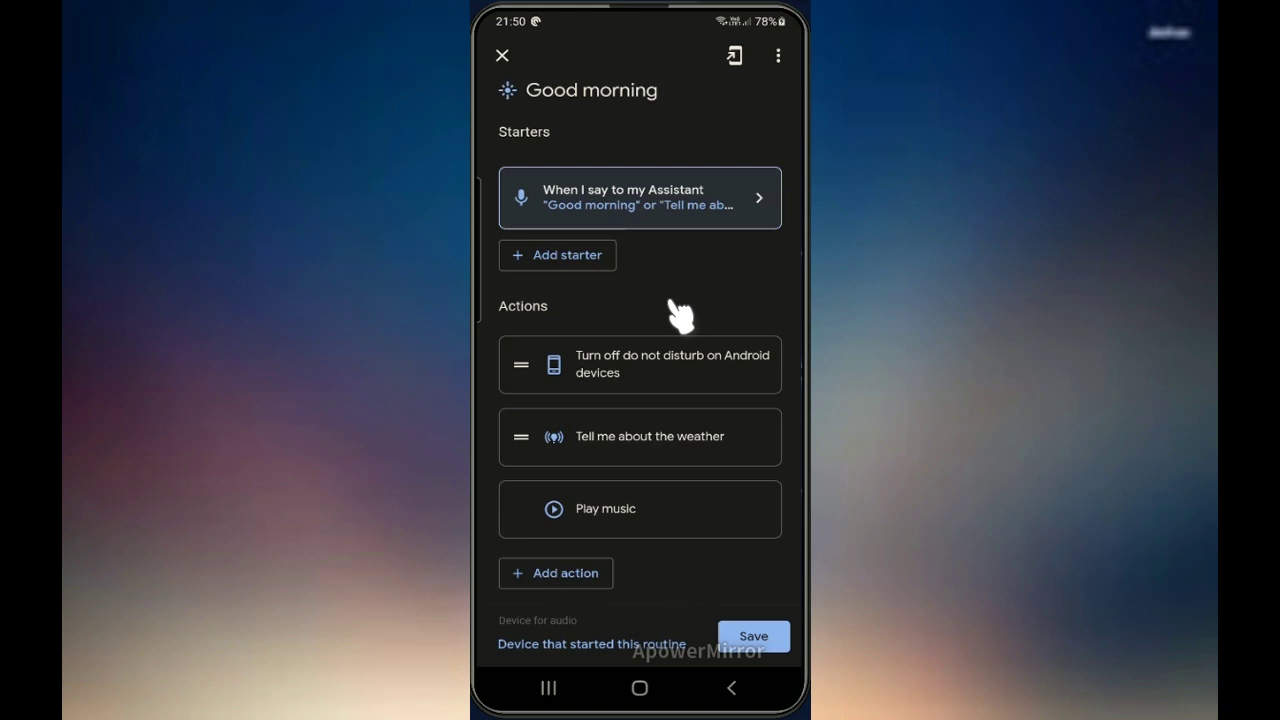
# - Start a new action for the Good morning routine with the Say something option of Communicate and announce
pyautogui.click(558, 580)
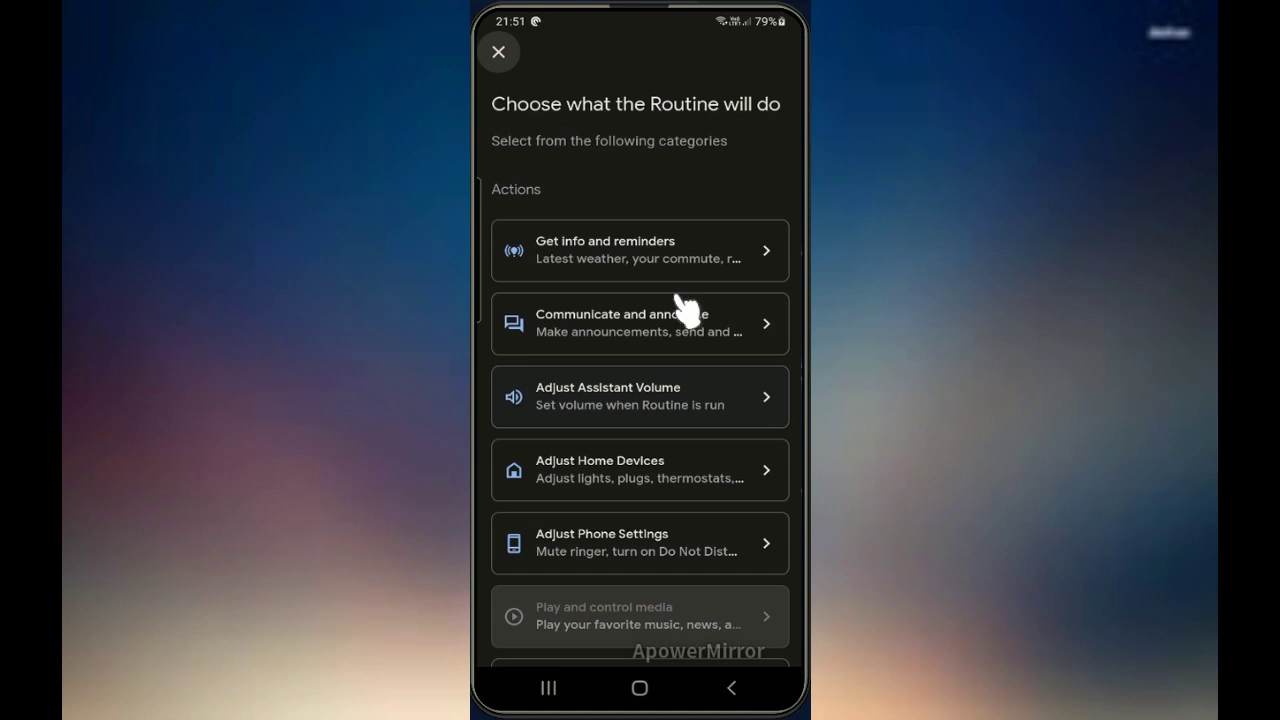
pyautogui.scroll(-1, 686, 310)
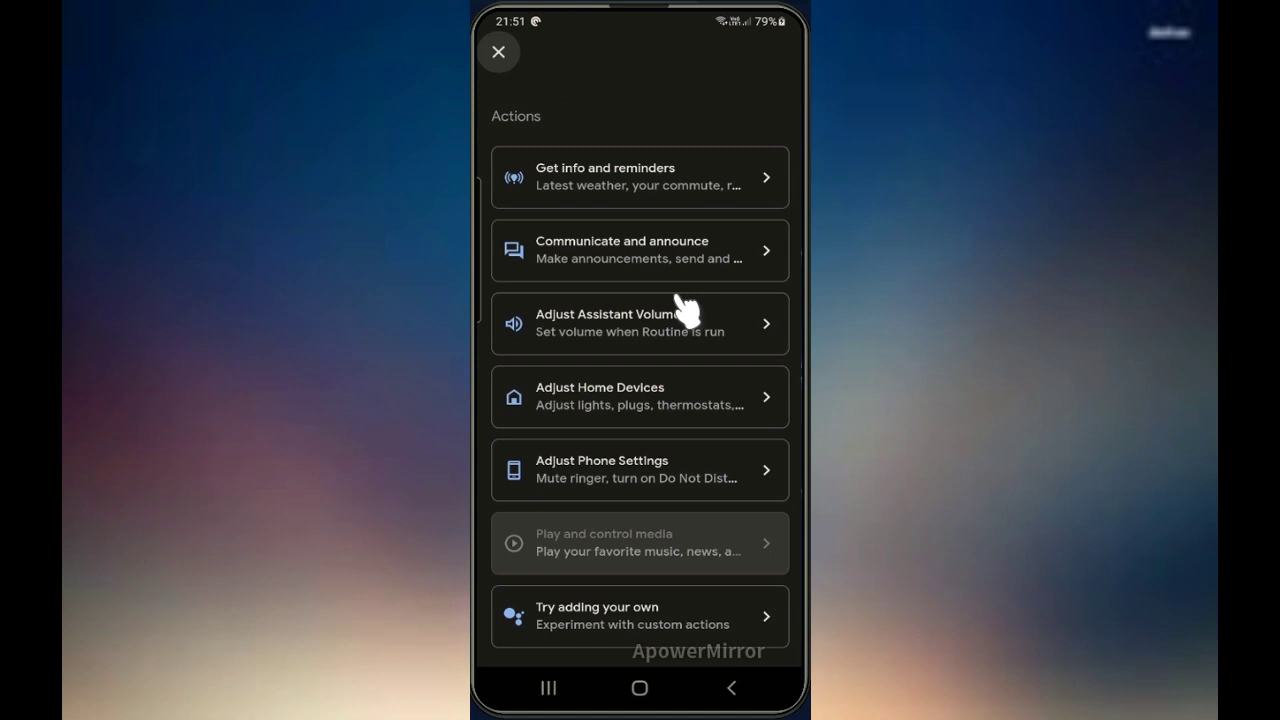
pyautogui.click(628, 255)
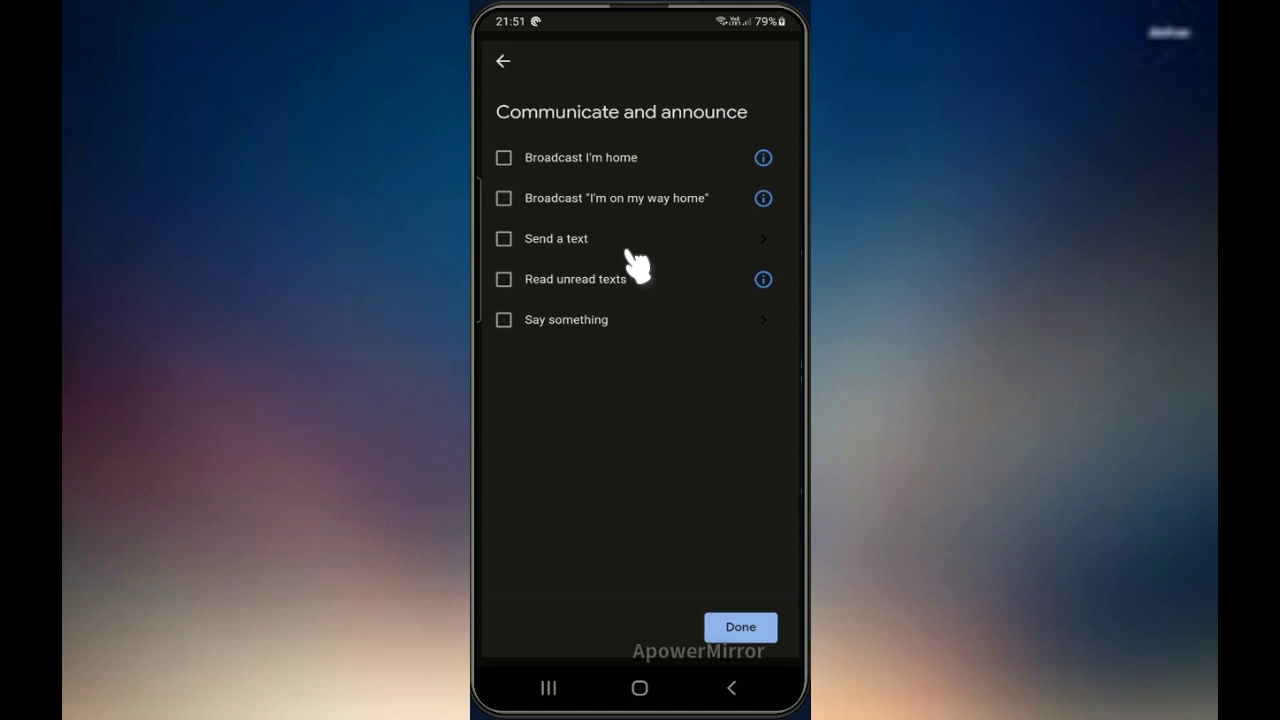
pyautogui.click(503, 322)
pyautogui.click(766, 320)
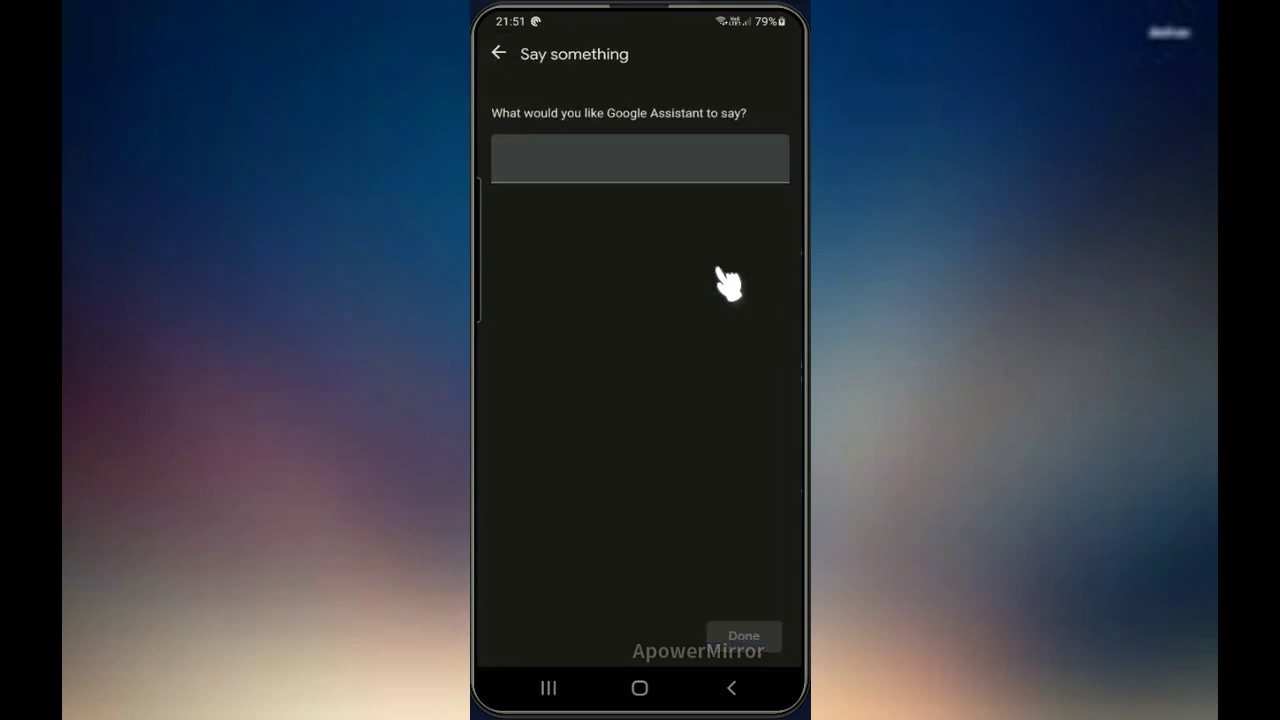
# - Set the Assistant's message to "Let me see howbthe weather looks like for today!" and add it to the routine's actions
pyautogui.click(645, 157)
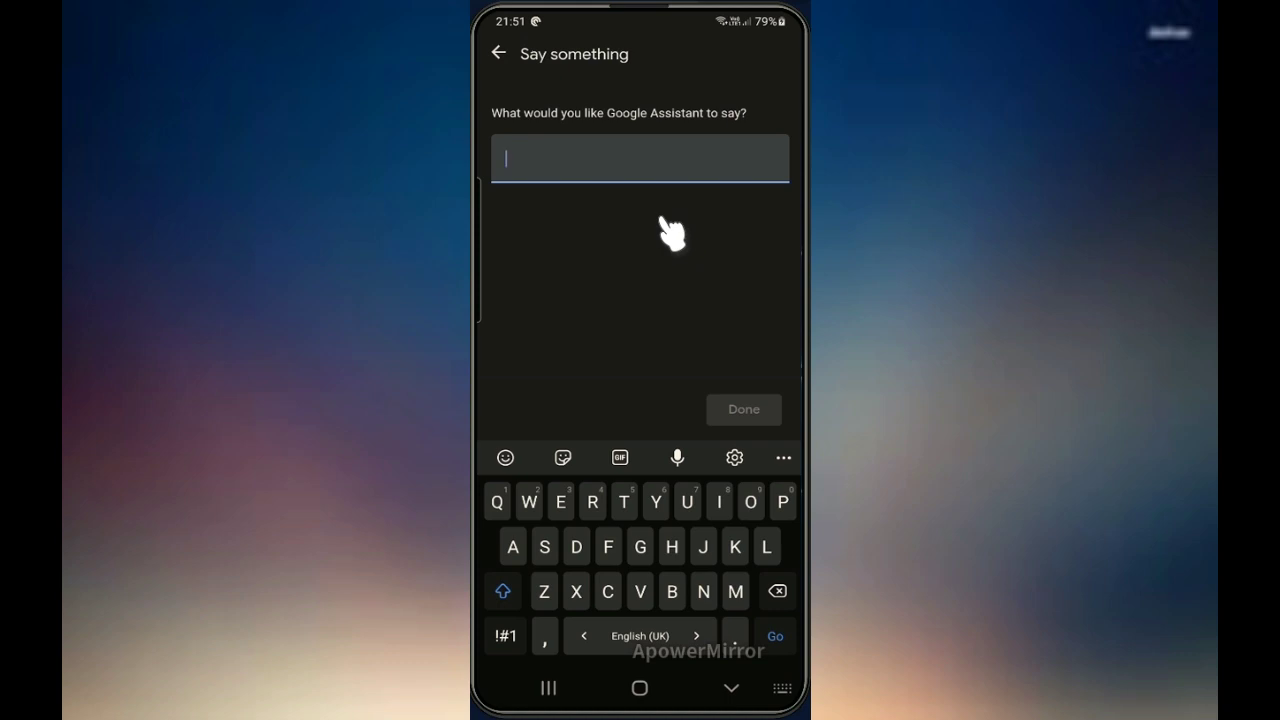
pyautogui.write('Le')
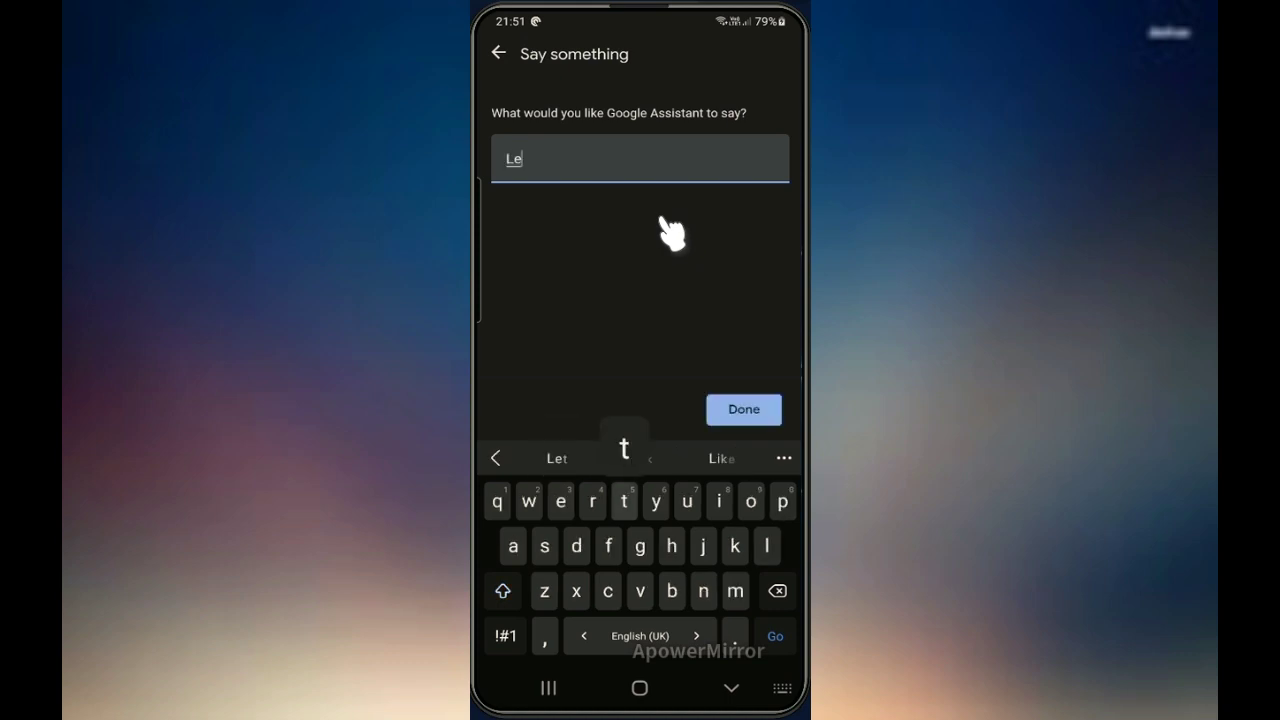
pyautogui.write('t me ')
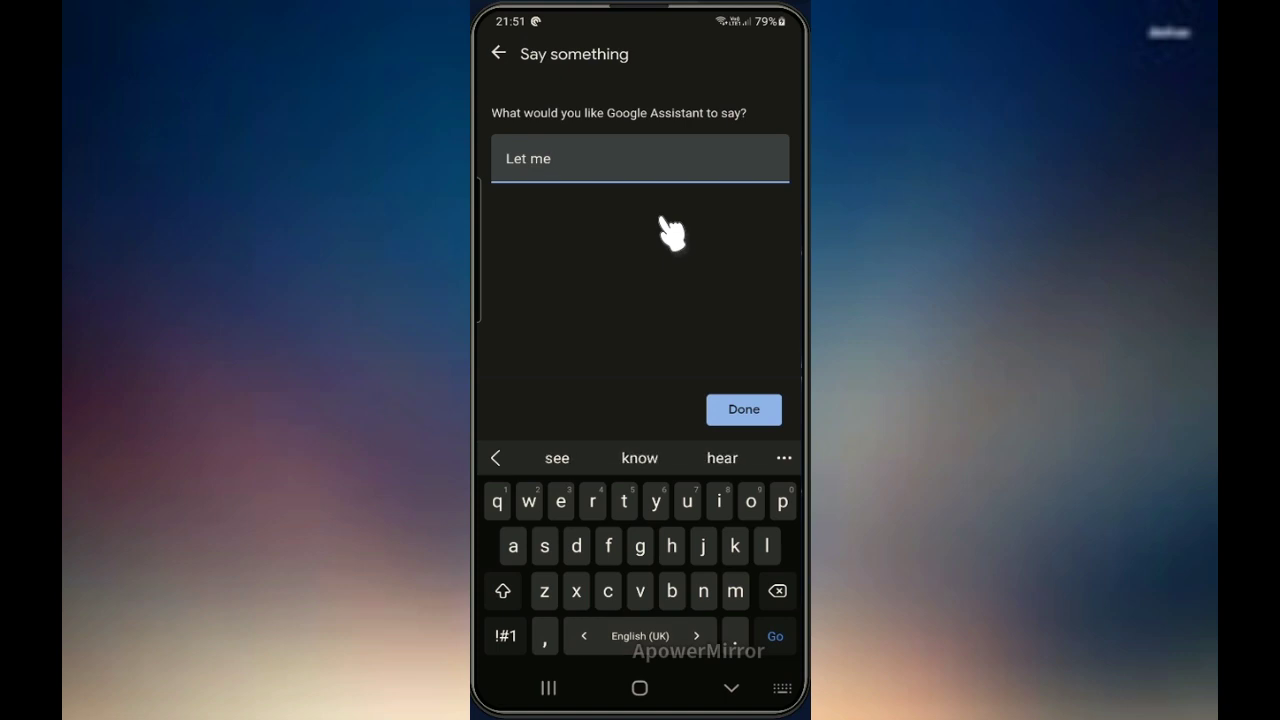
pyautogui.write('see ')
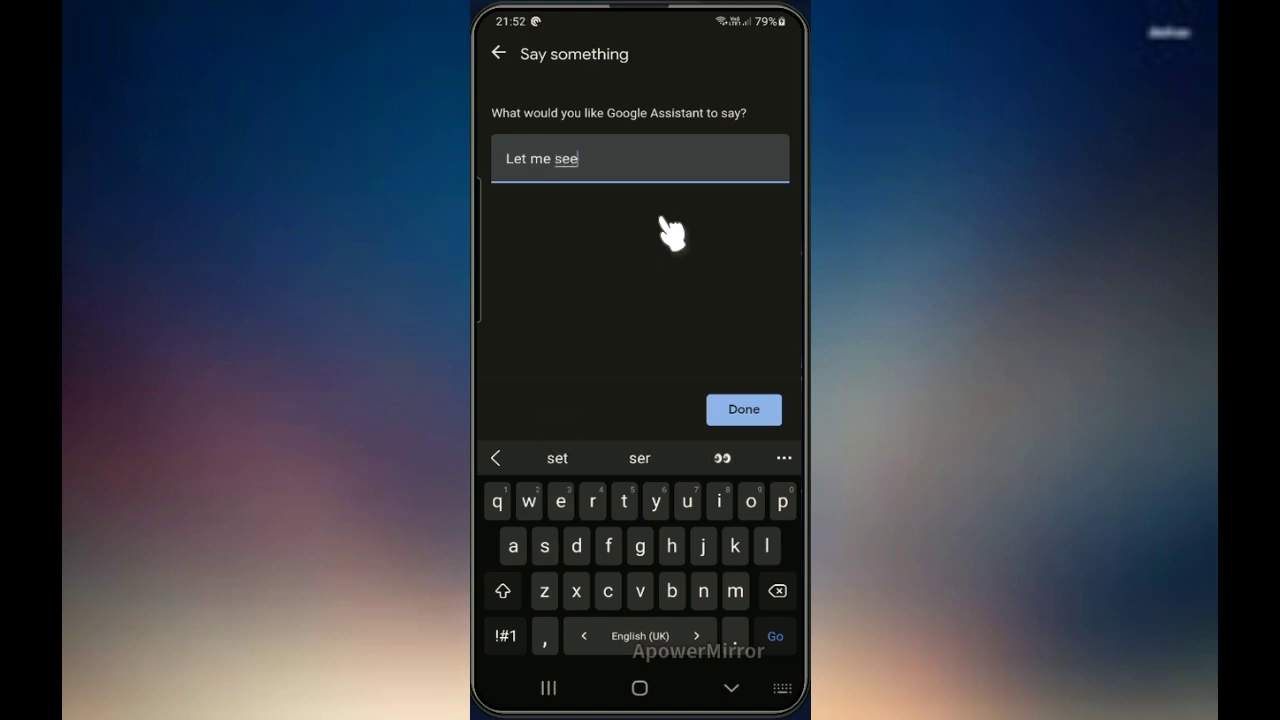
pyautogui.write('howbthe we')
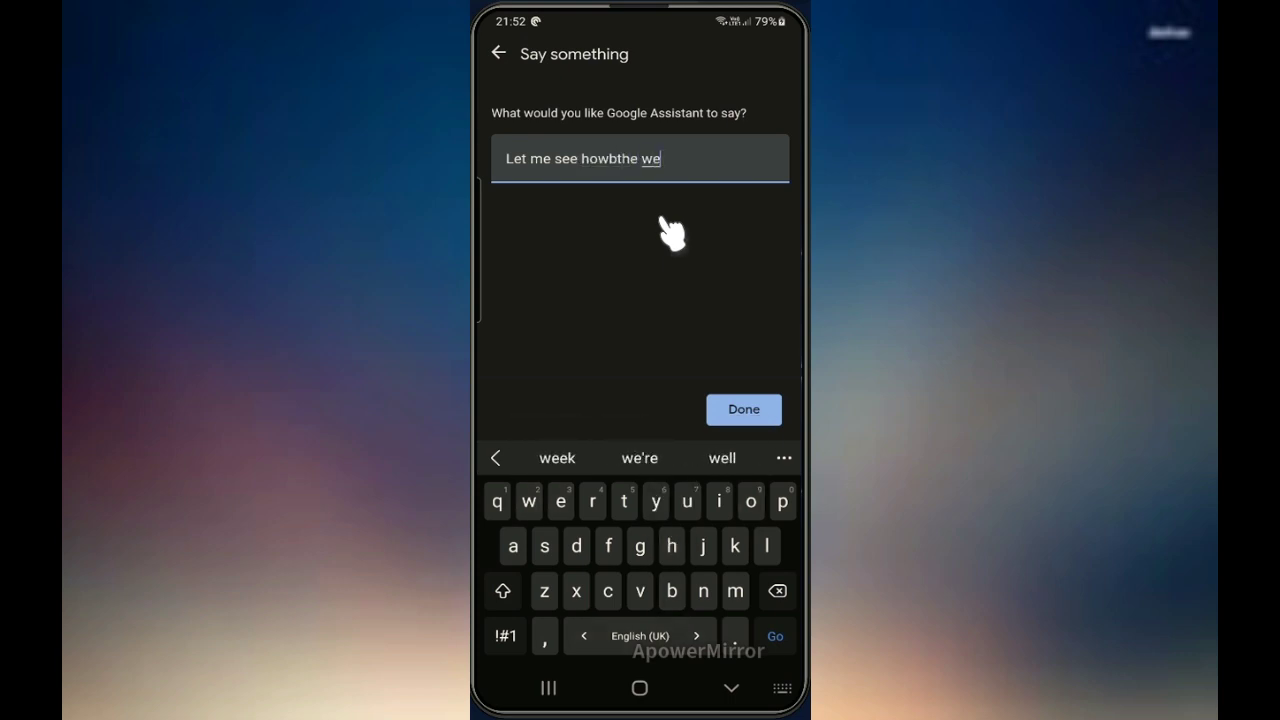
pyautogui.write('a')
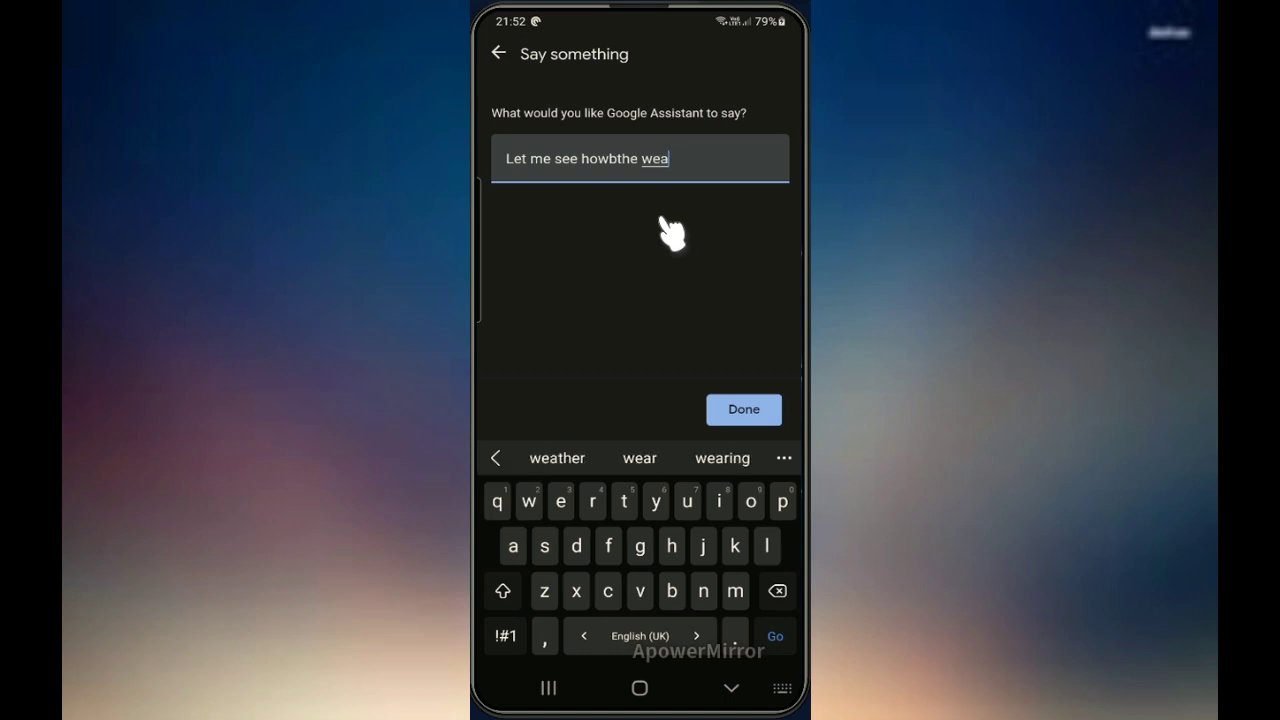
pyautogui.write('ther l')
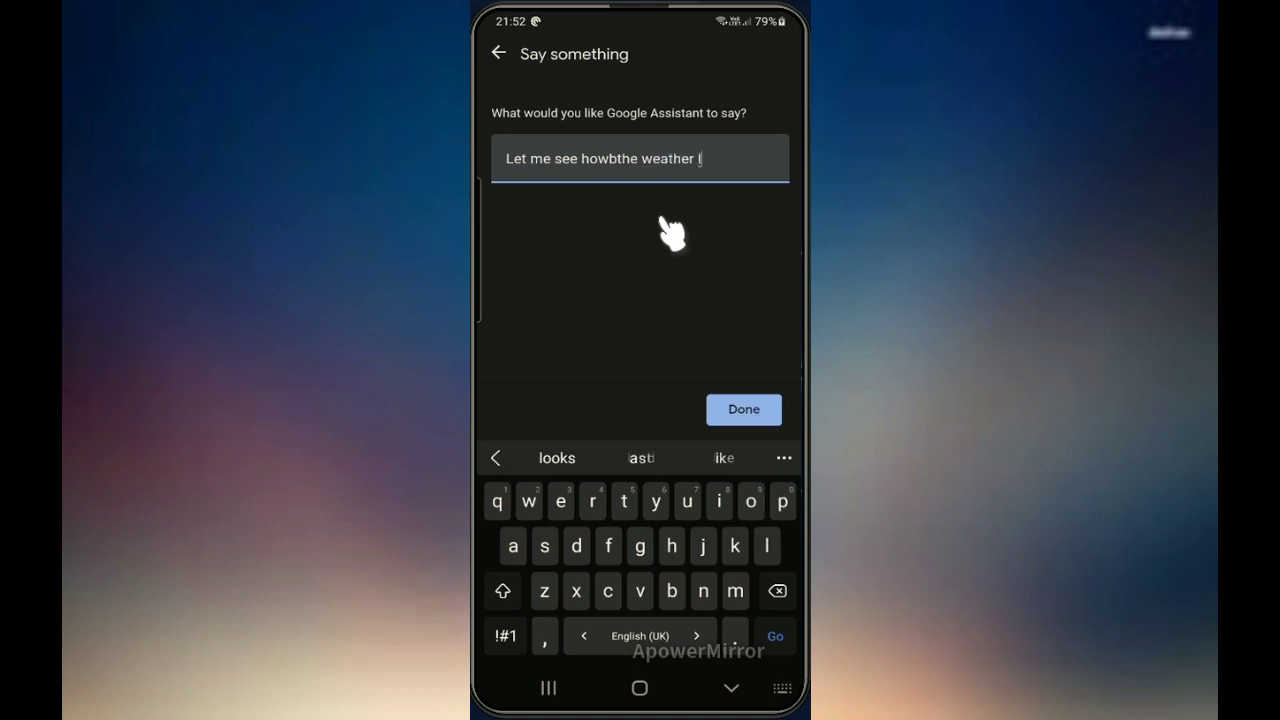
pyautogui.write('ooks like ')
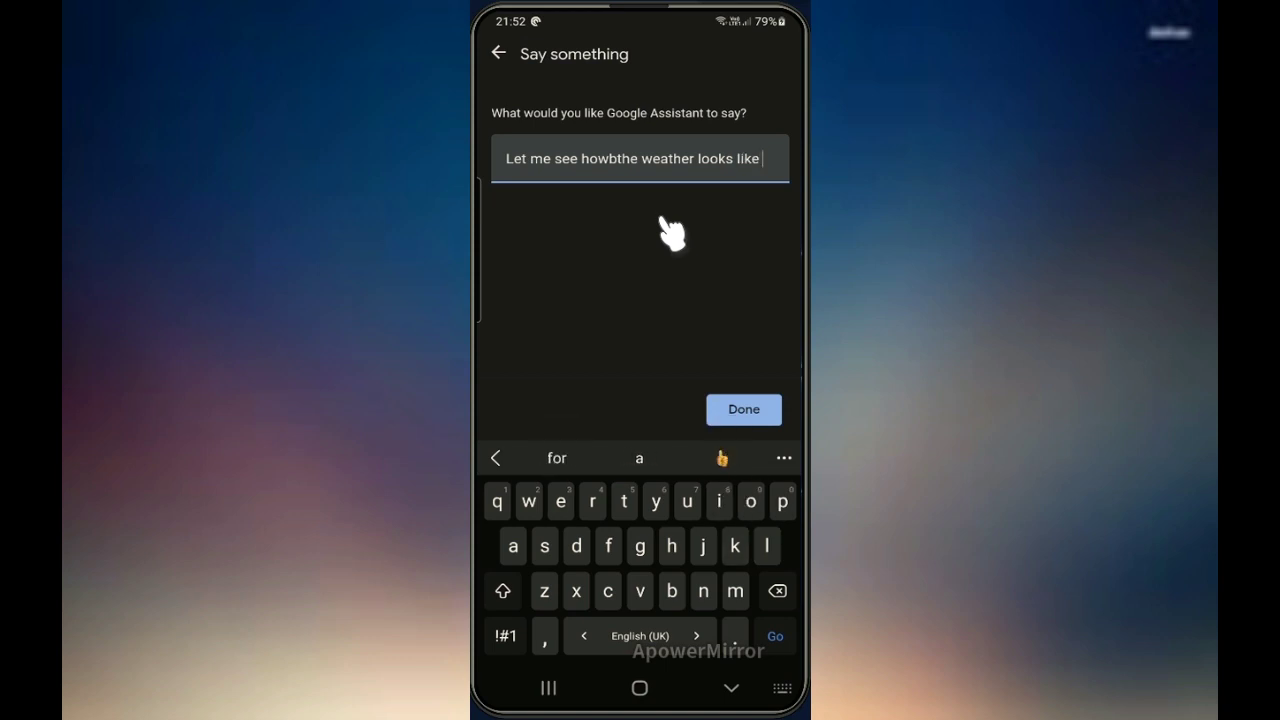
pyautogui.write('for today')
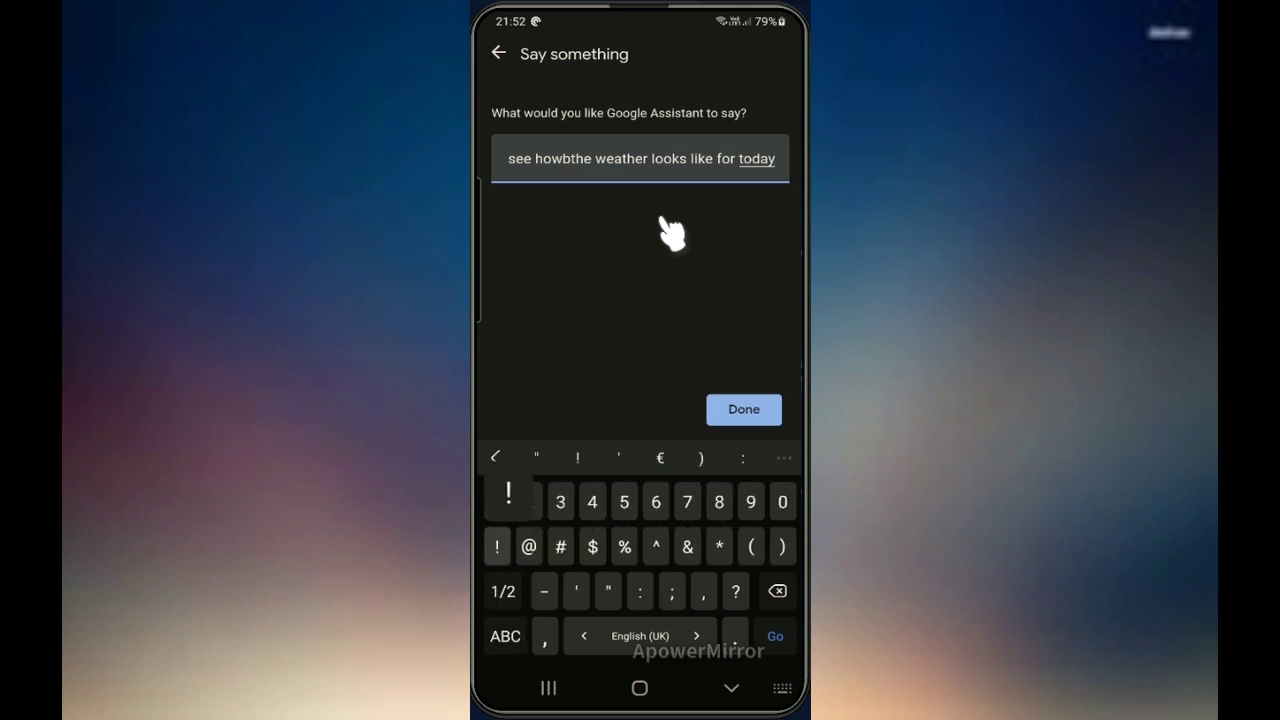
pyautogui.write('!')
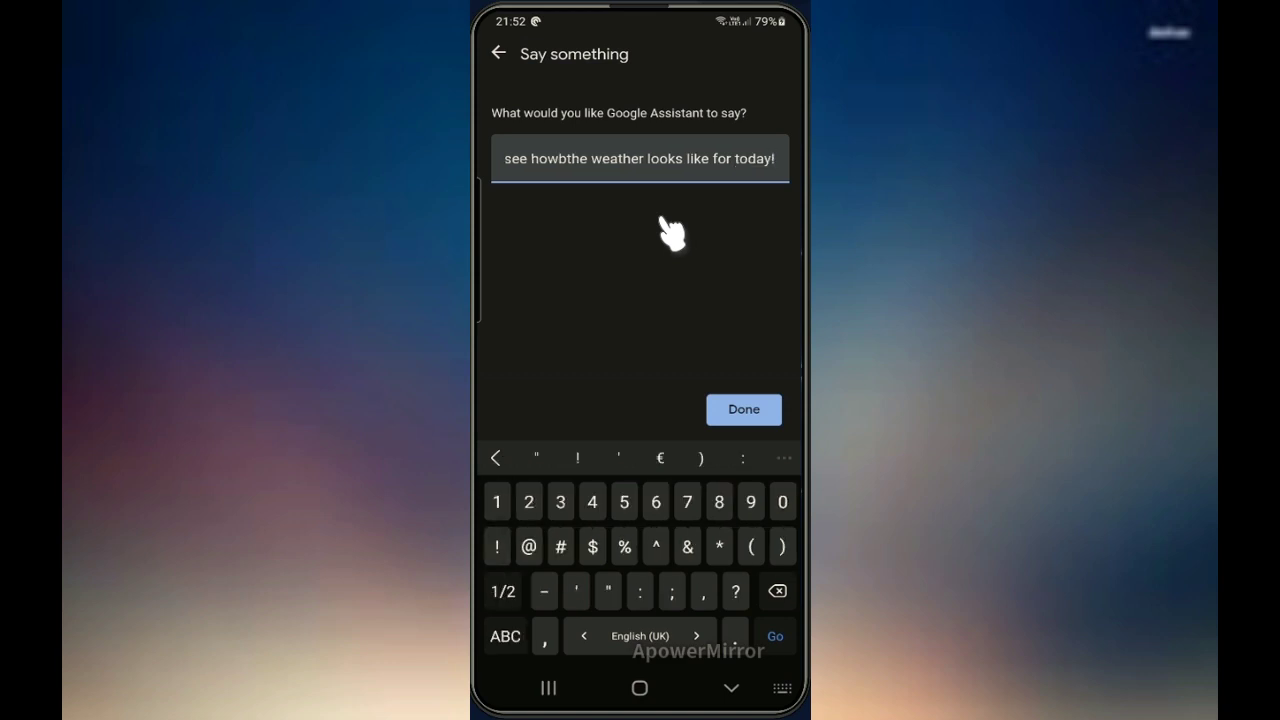
pyautogui.click(743, 406)
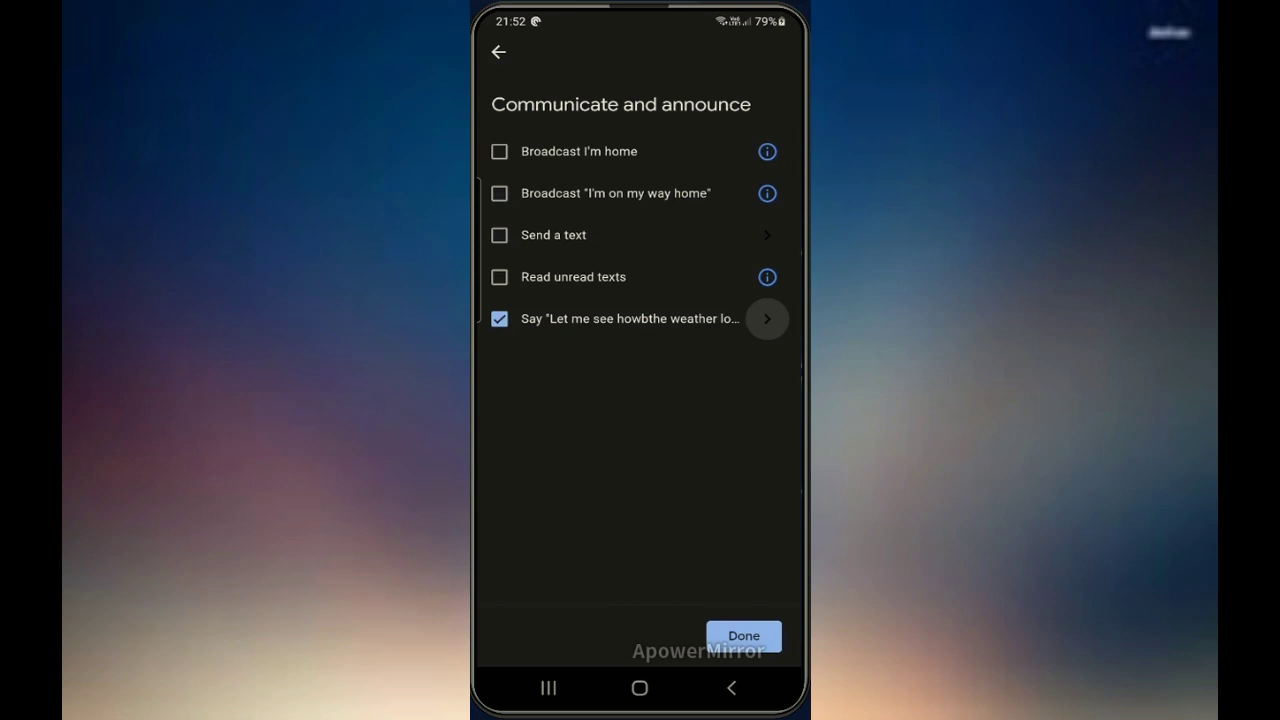
pyautogui.click(744, 637)
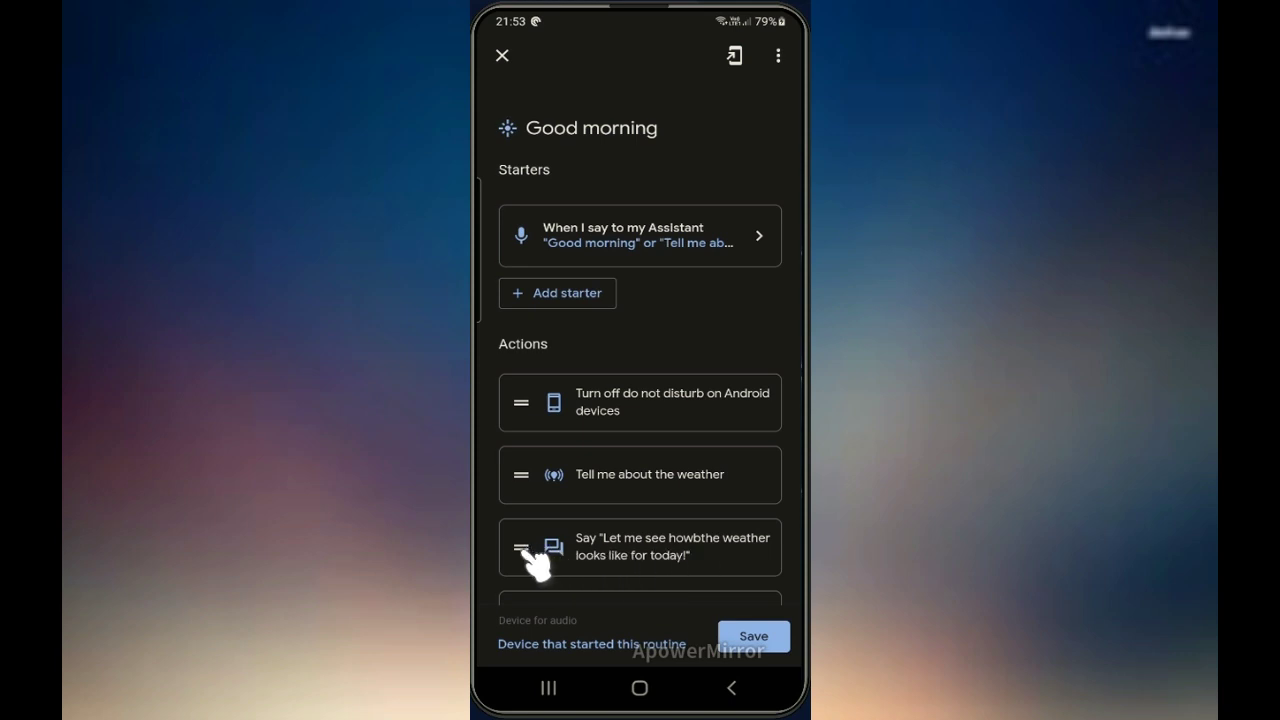
# - Move the new Say action above the "Tell me about the weather" action
pyautogui.moveTo(517, 522); pyautogui.dragTo(540, 486)
pyautogui.scroll(-2, 645, 422)
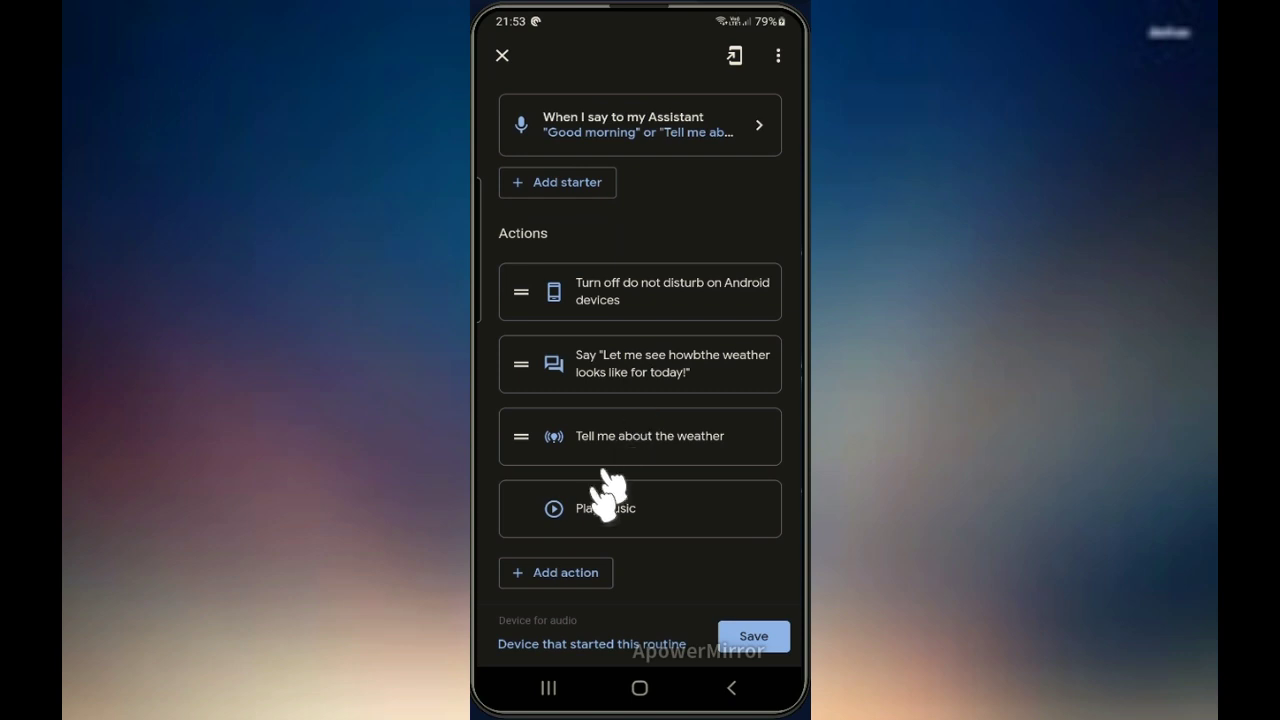
# - Start another action for the routine, again with the Say something option of Communicate and announce
pyautogui.click(563, 575)
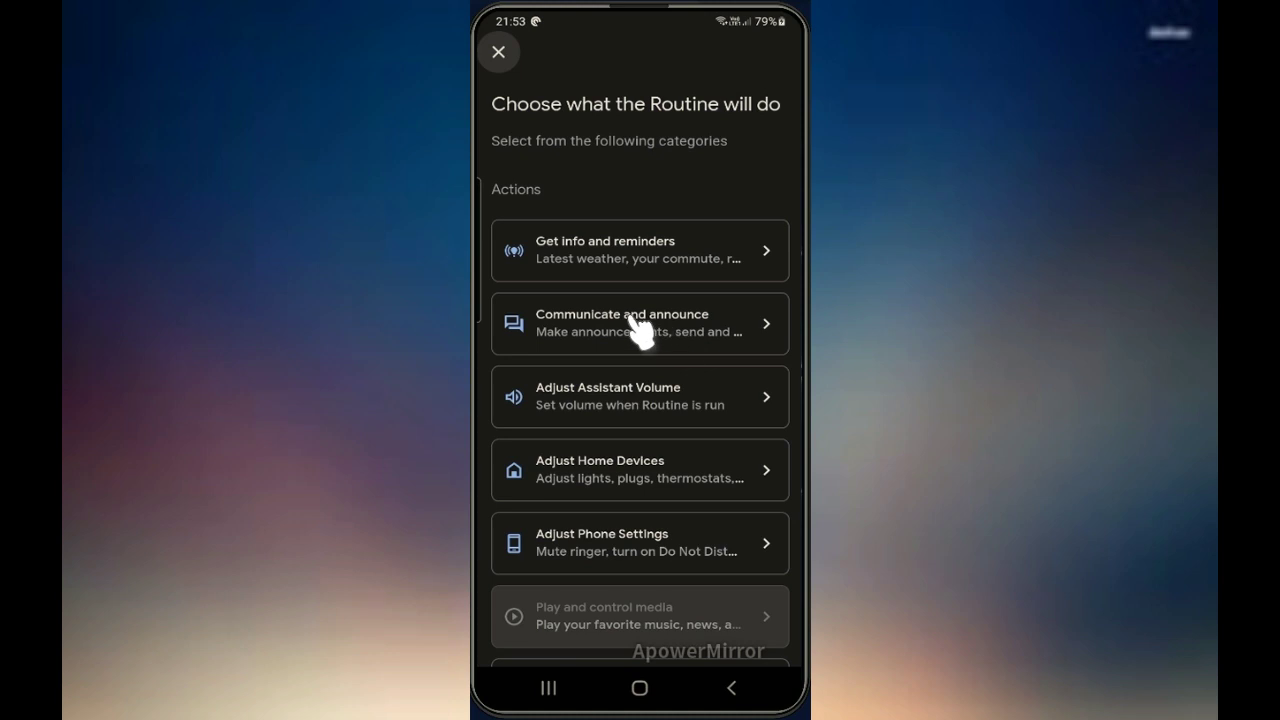
pyautogui.click(618, 326)
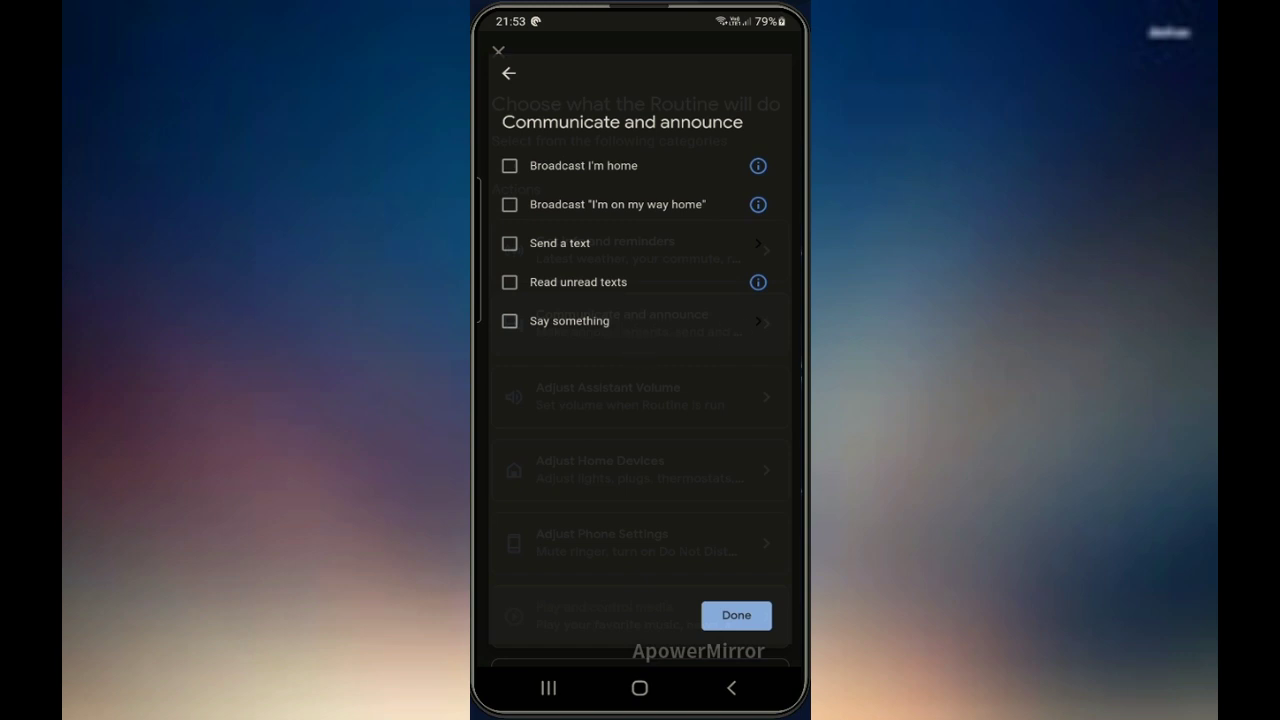
pyautogui.click(499, 318)
pyautogui.click(766, 318)
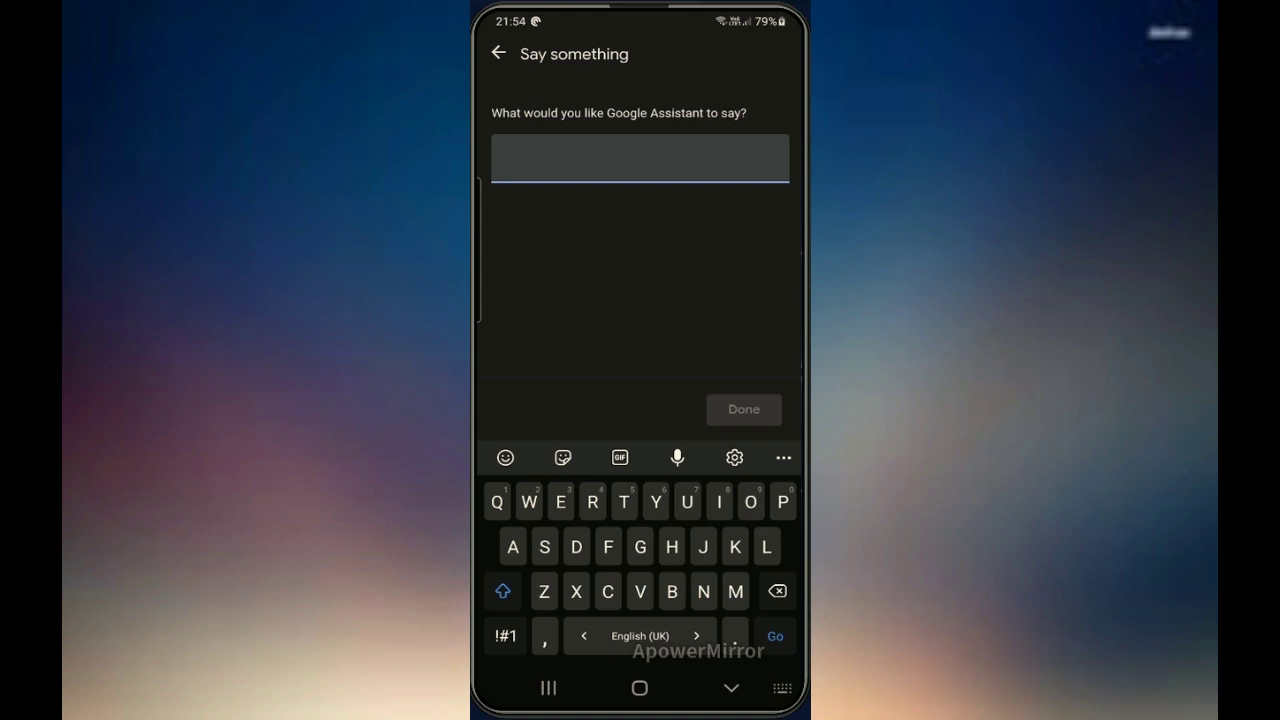
# - Set the Assistant's message to "Remember to take multivitamin and fish oil!" and add it to the routine's actions
pyautogui.write('Reme')
pyautogui.click(556, 457)
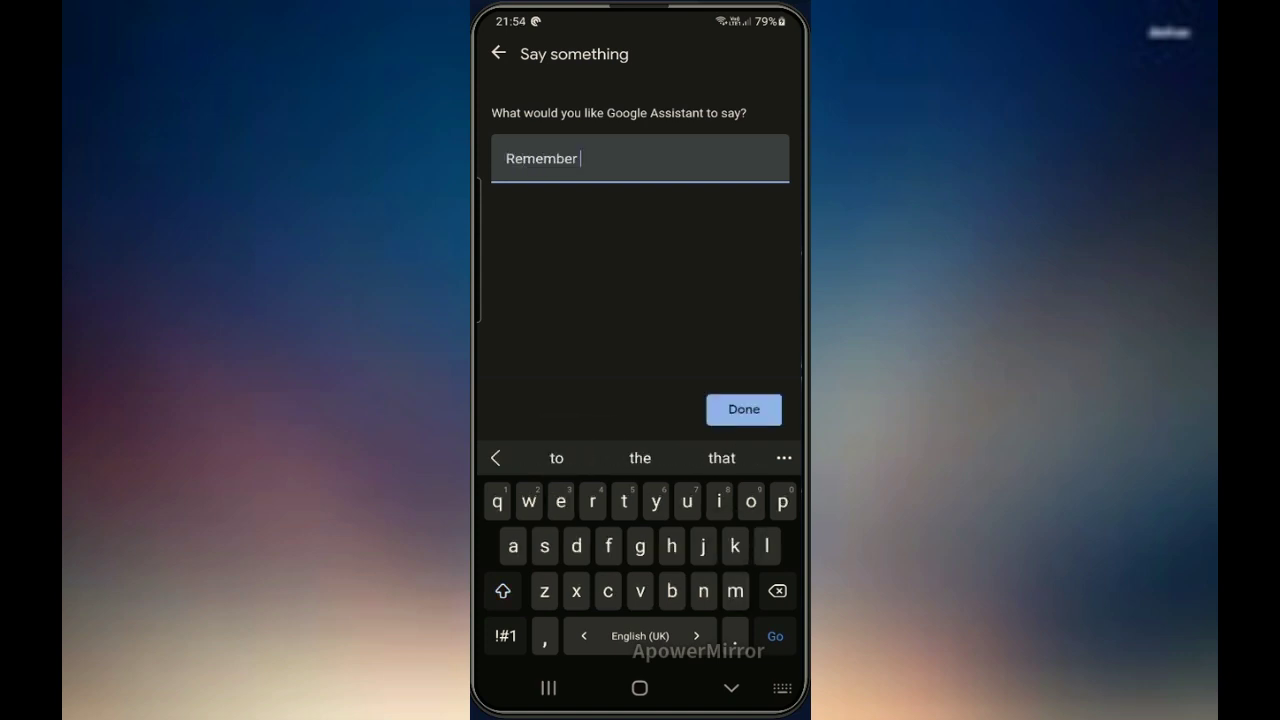
pyautogui.click(557, 457)
pyautogui.write('tak')
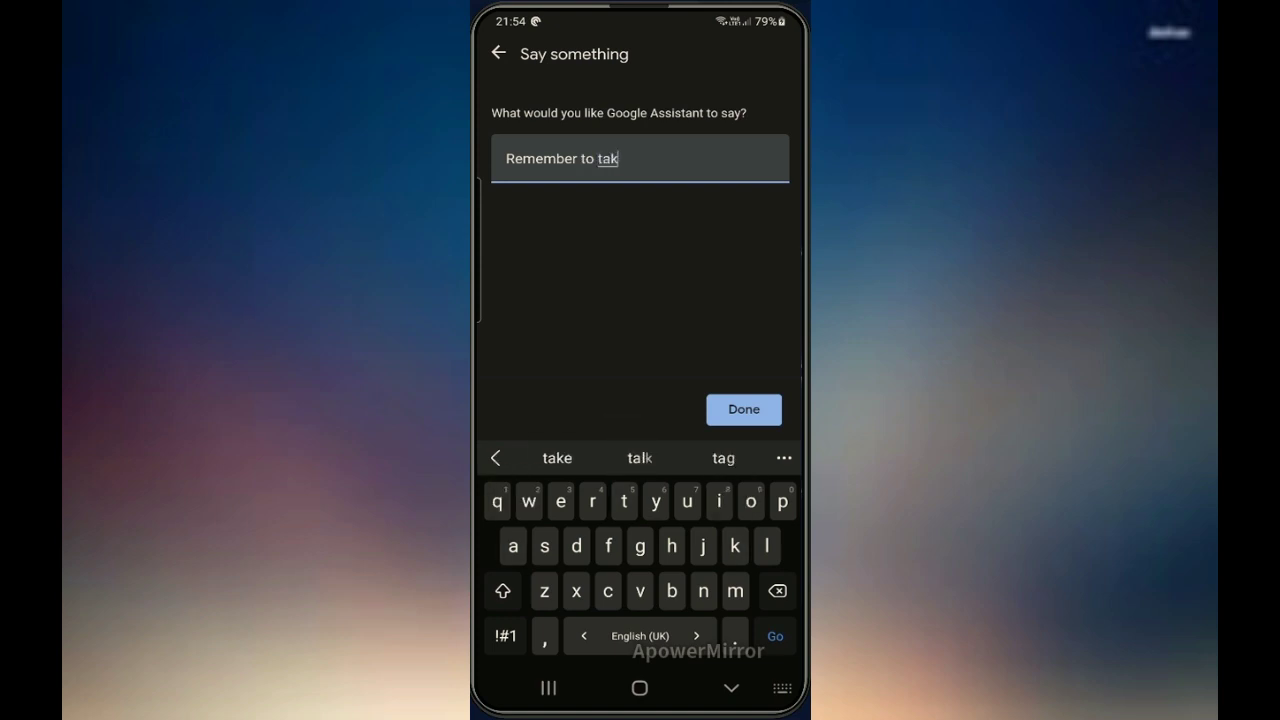
pyautogui.write('e mul')
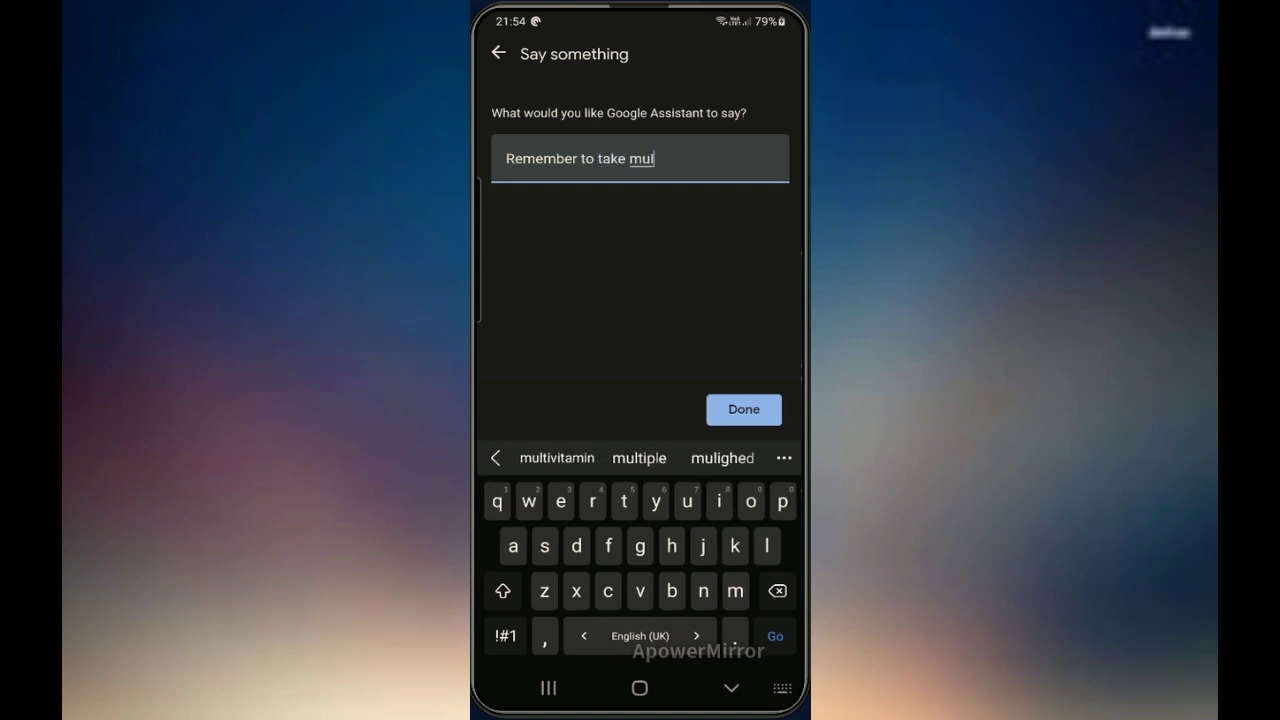
pyautogui.click(556, 457)
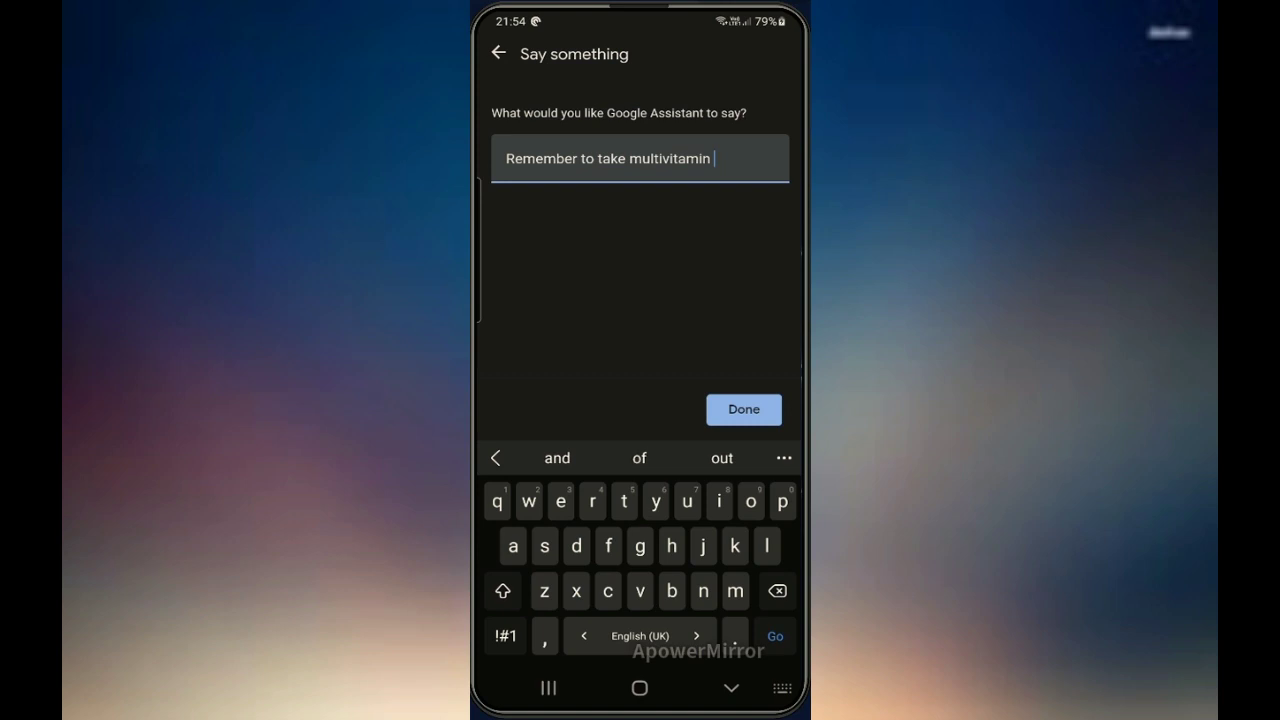
pyautogui.click(557, 457)
pyautogui.click(557, 457)
pyautogui.click(557, 457)
pyautogui.click(557, 457)
pyautogui.click(506, 636)
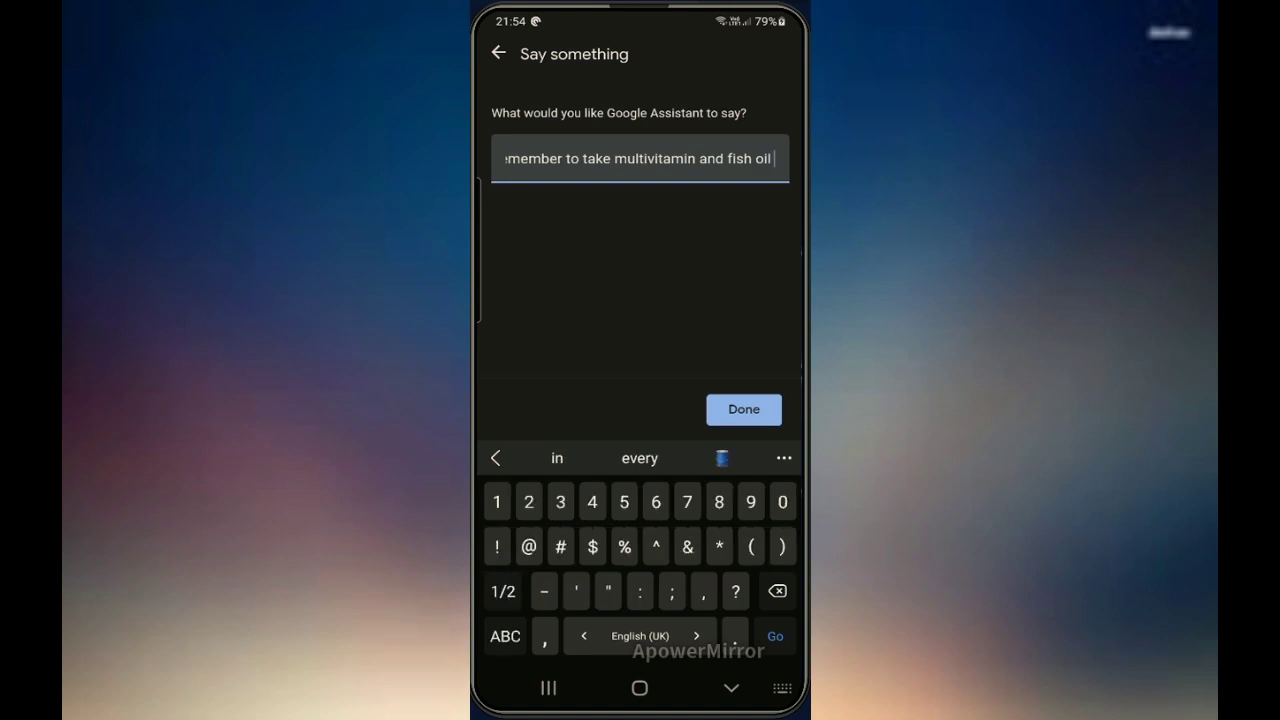
pyautogui.click(731, 688)
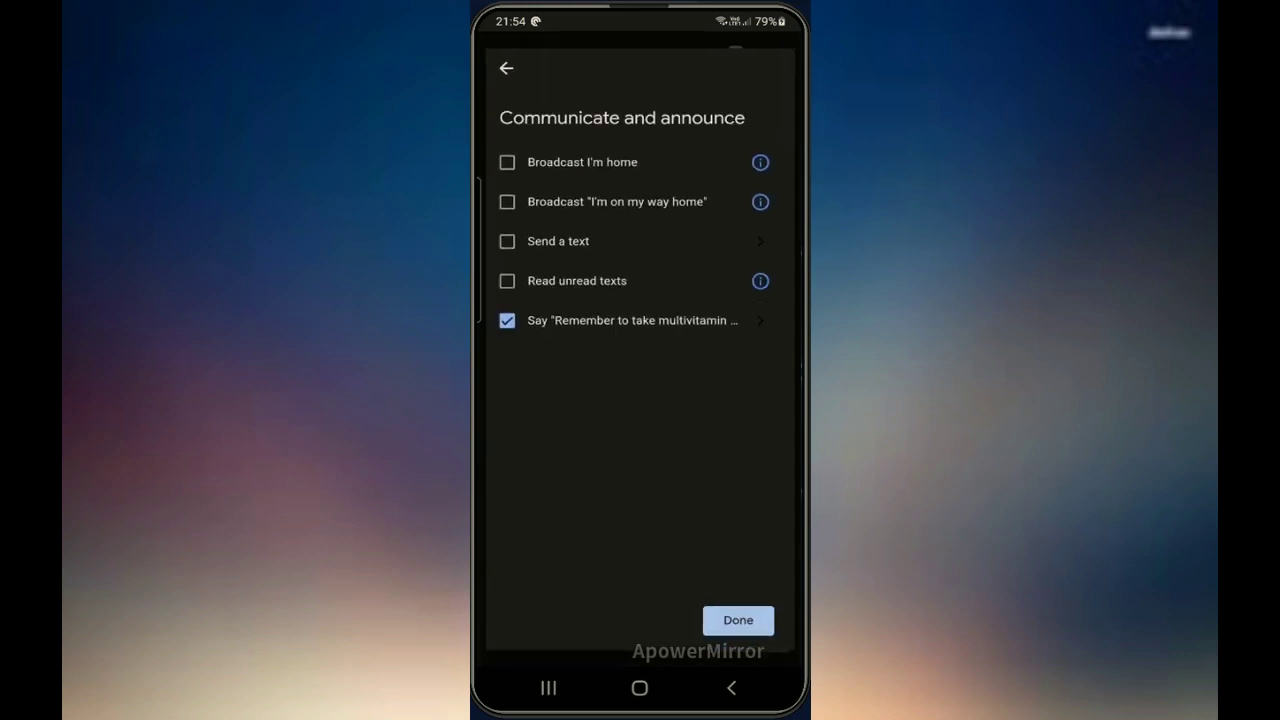
pyautogui.click(738, 620)
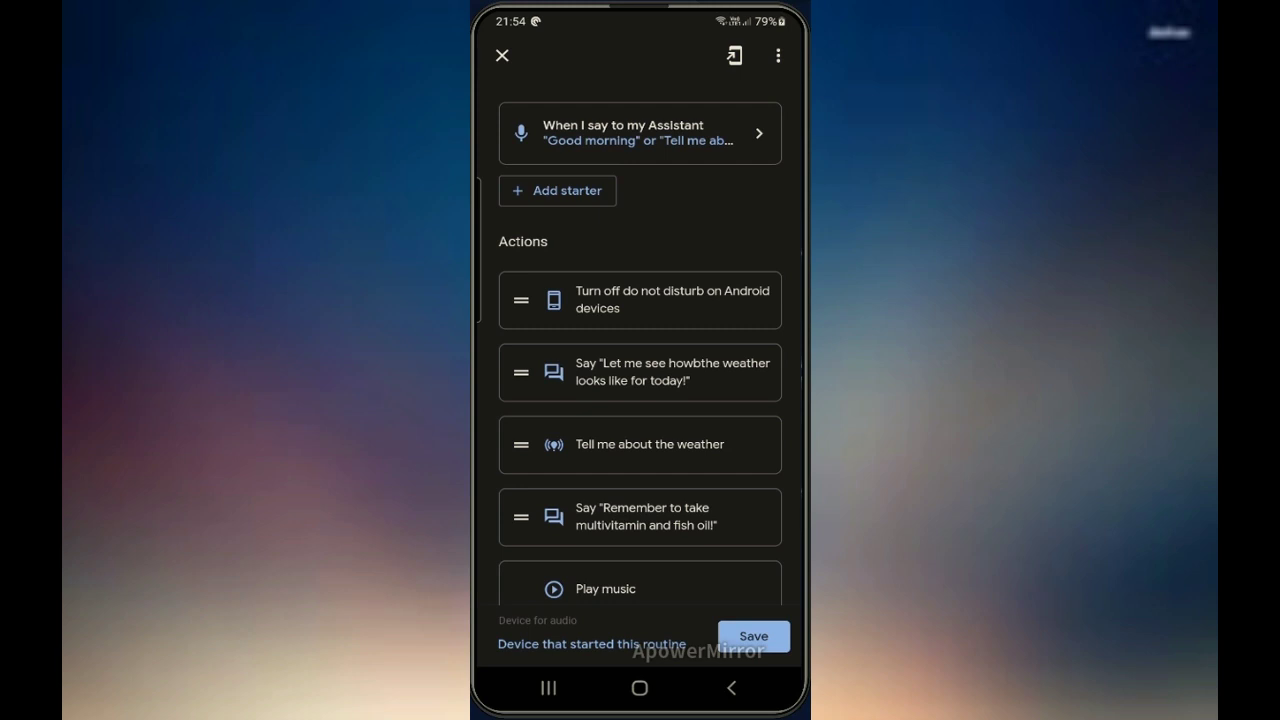
# - Add another Say something action to the routine with the message "Let me see what is your lucky number for today!"
pyautogui.moveTo(742, 420); pyautogui.dragTo(732, 280)
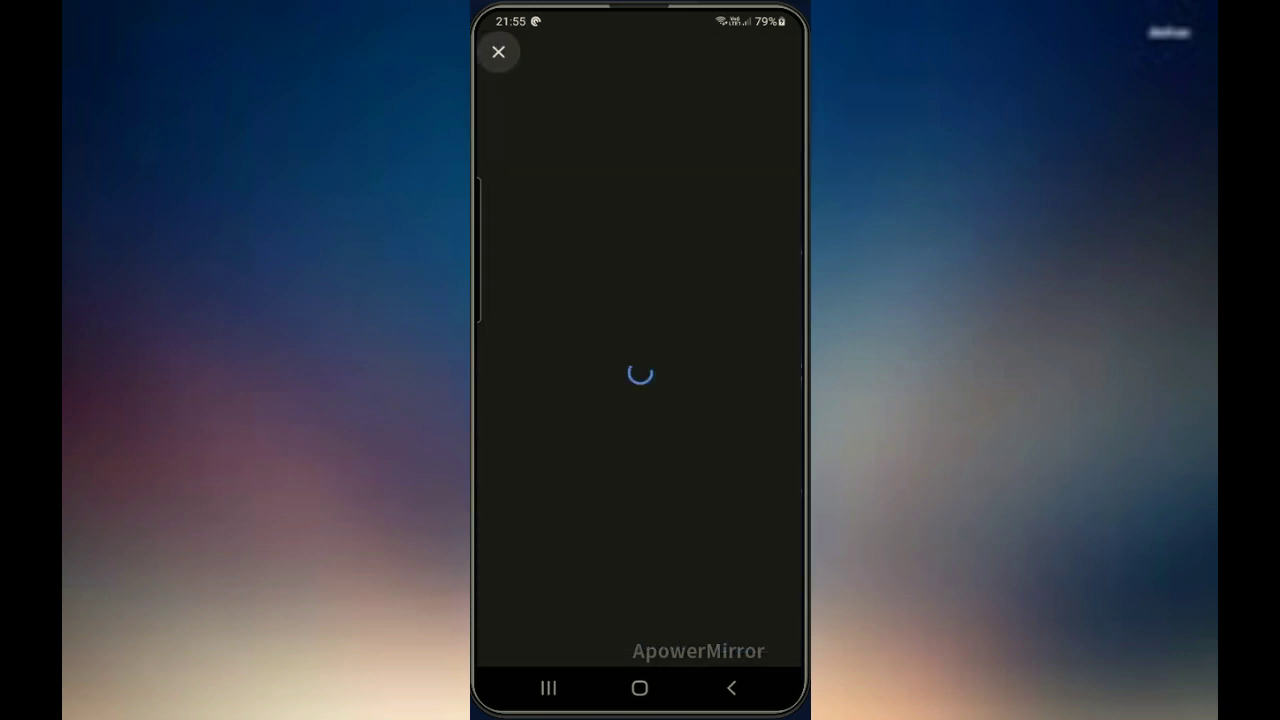
pyautogui.click(499, 318)
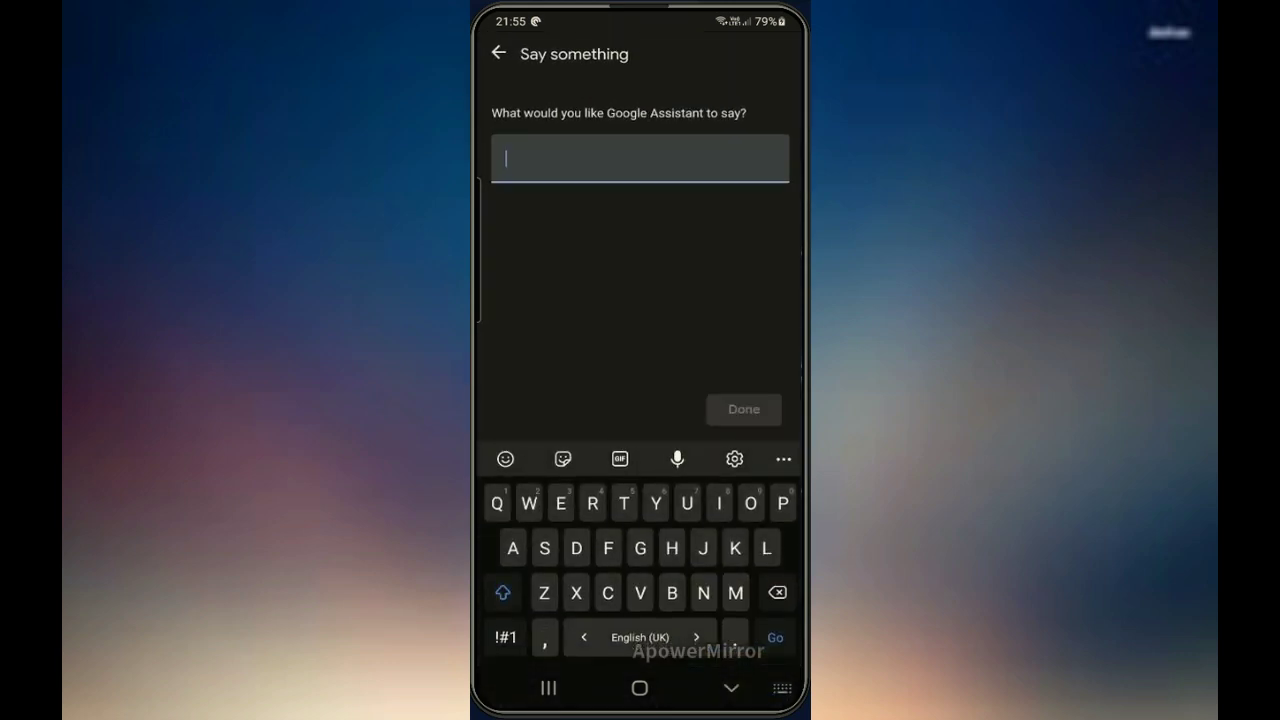
pyautogui.write('Let me see ')
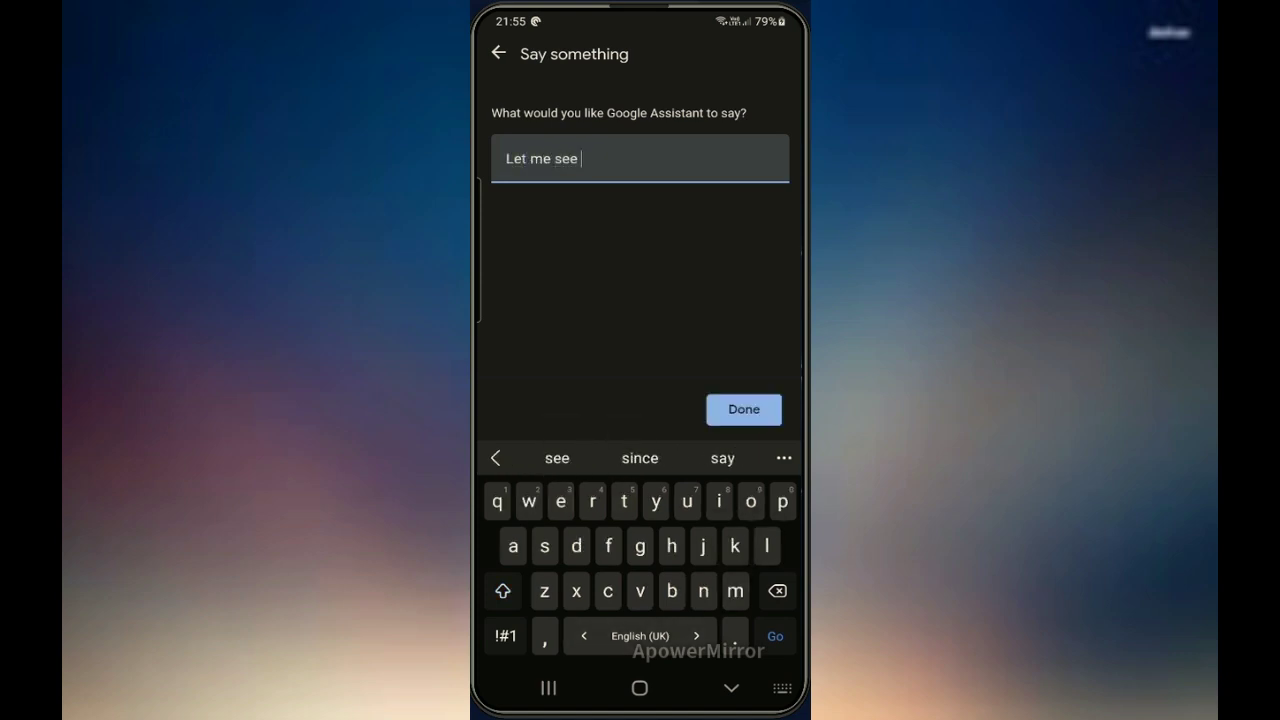
pyautogui.write('what is ')
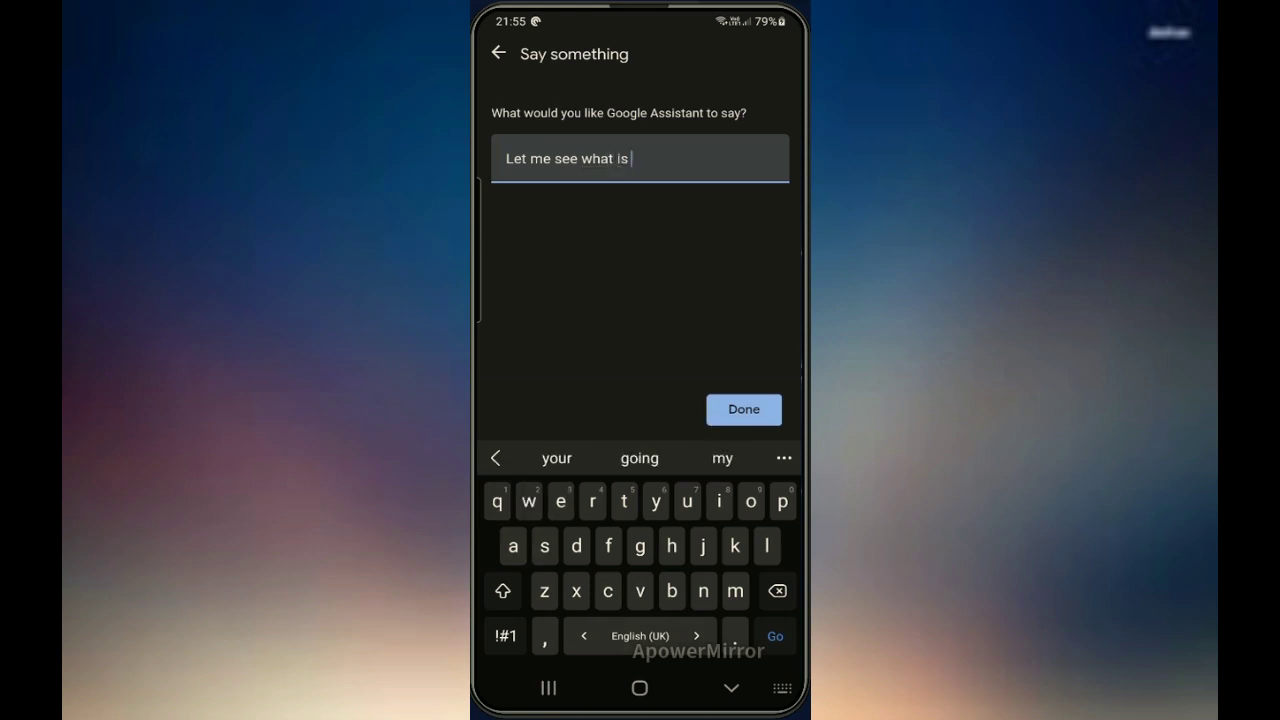
pyautogui.write('you')
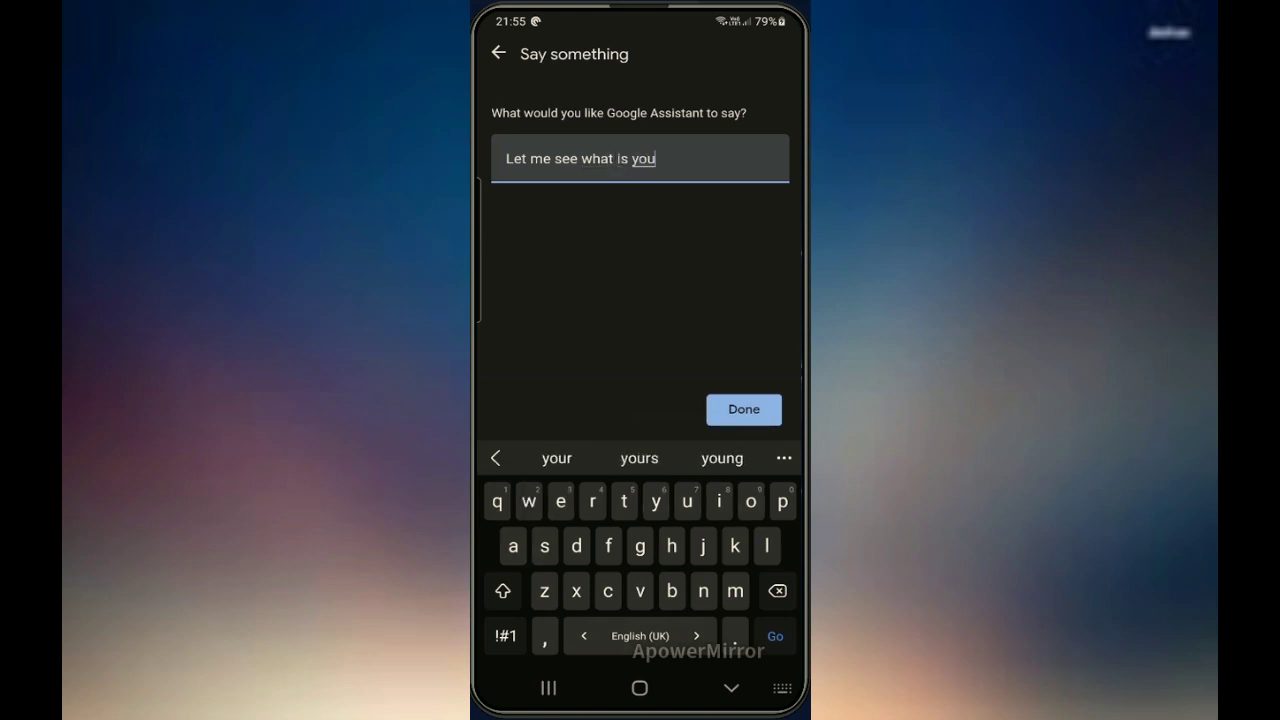
pyautogui.write('r lucky')
pyautogui.click(557, 458)
pyautogui.write('for today')
pyautogui.click(505, 636)
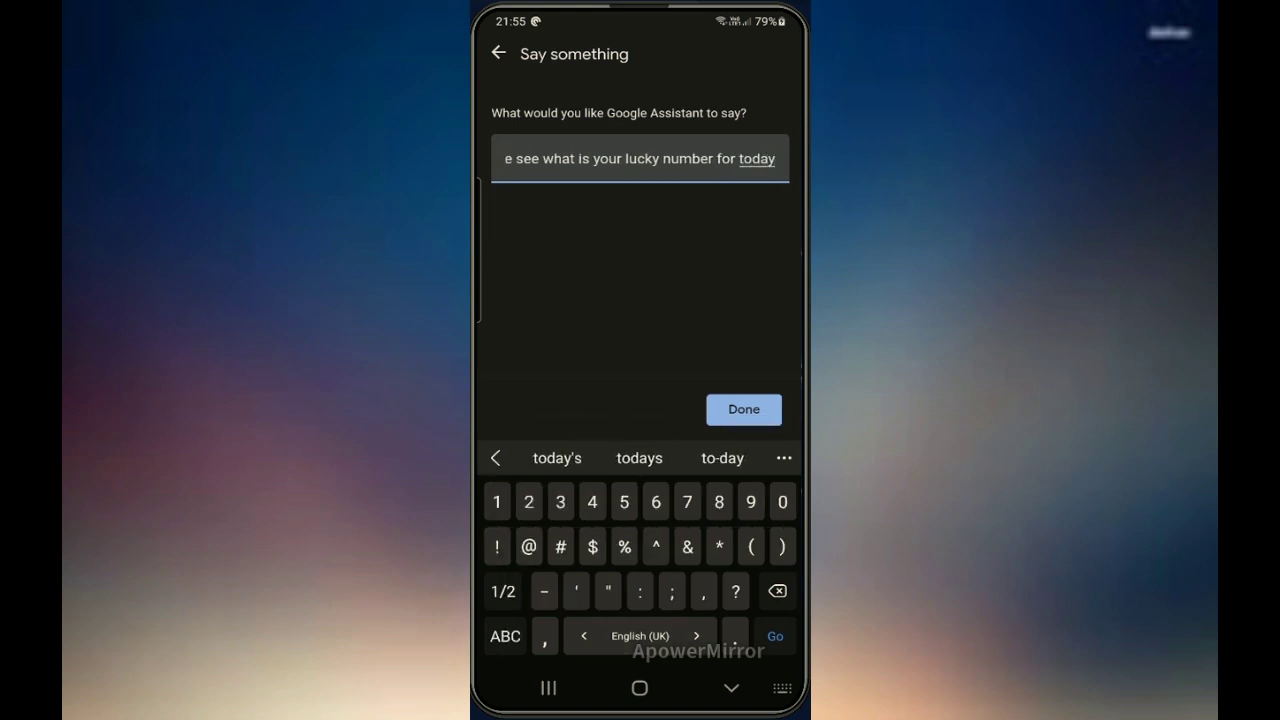
pyautogui.press('BackSpace')
pyautogui.press('BackSpace')
pyautogui.press('BackSpace')
pyautogui.press('BackSpace')
pyautogui.press('BackSpace')
pyautogui.press('Return')
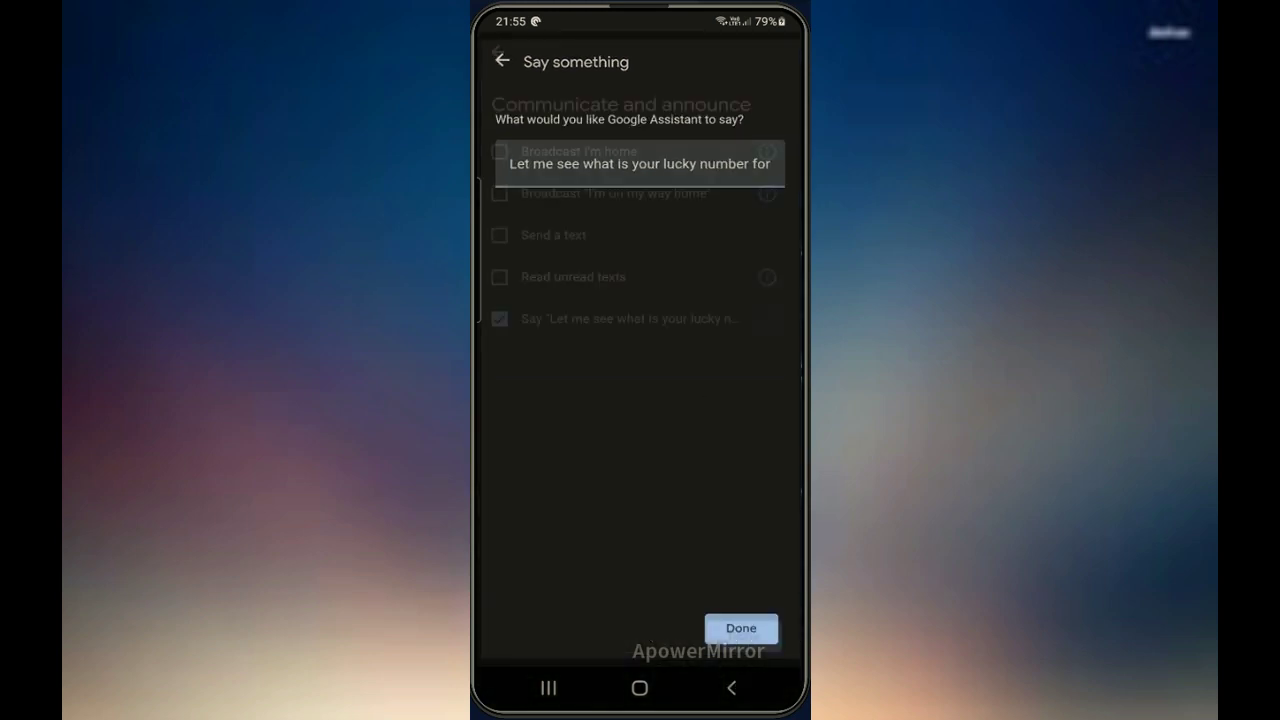
pyautogui.click(741, 628)
# - Add a custom action of your own to the routine with the command "Roll a dise"
pyautogui.scroll(-3, 640, 400)
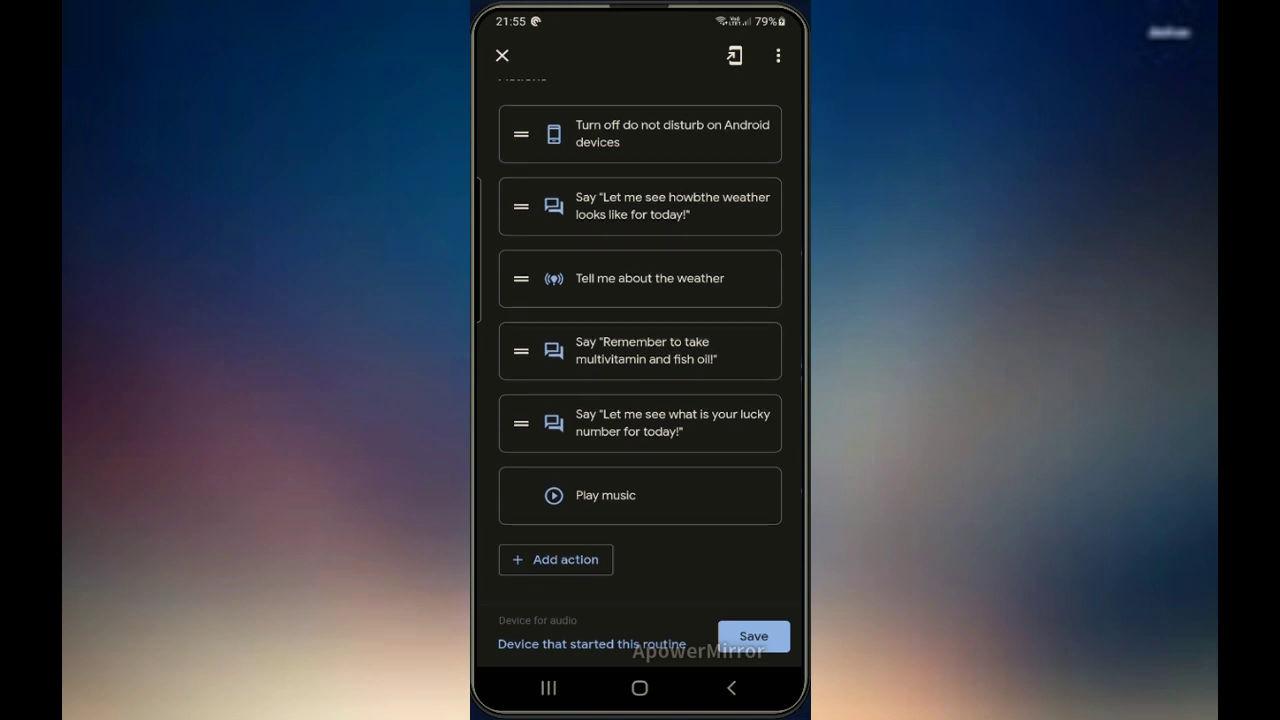
pyautogui.click(753, 636)
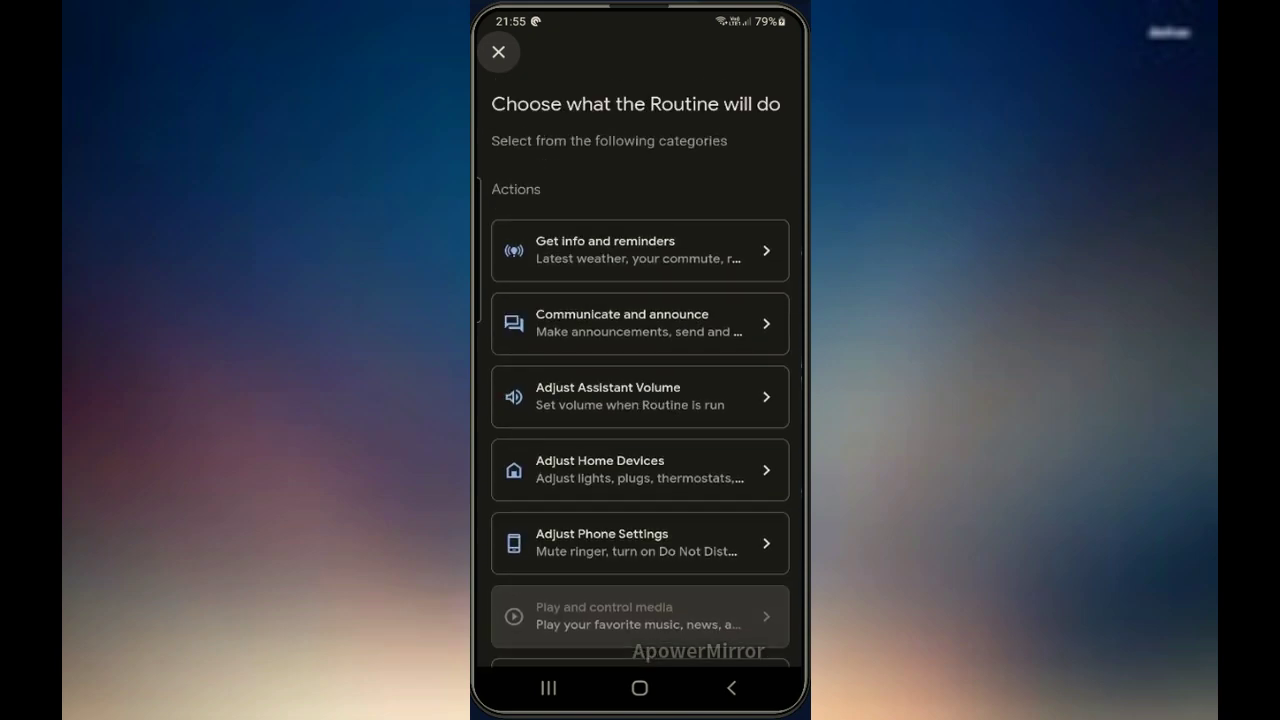
pyautogui.scroll(-1, 640, 470)
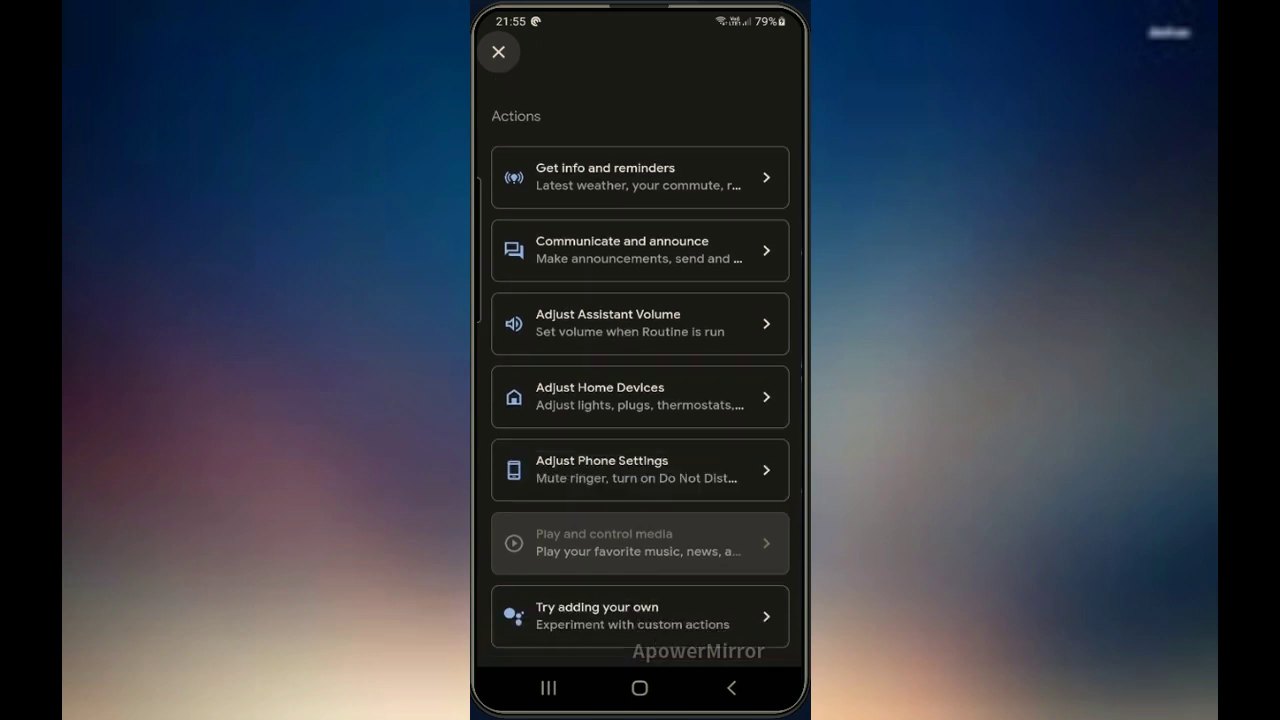
pyautogui.click(640, 616)
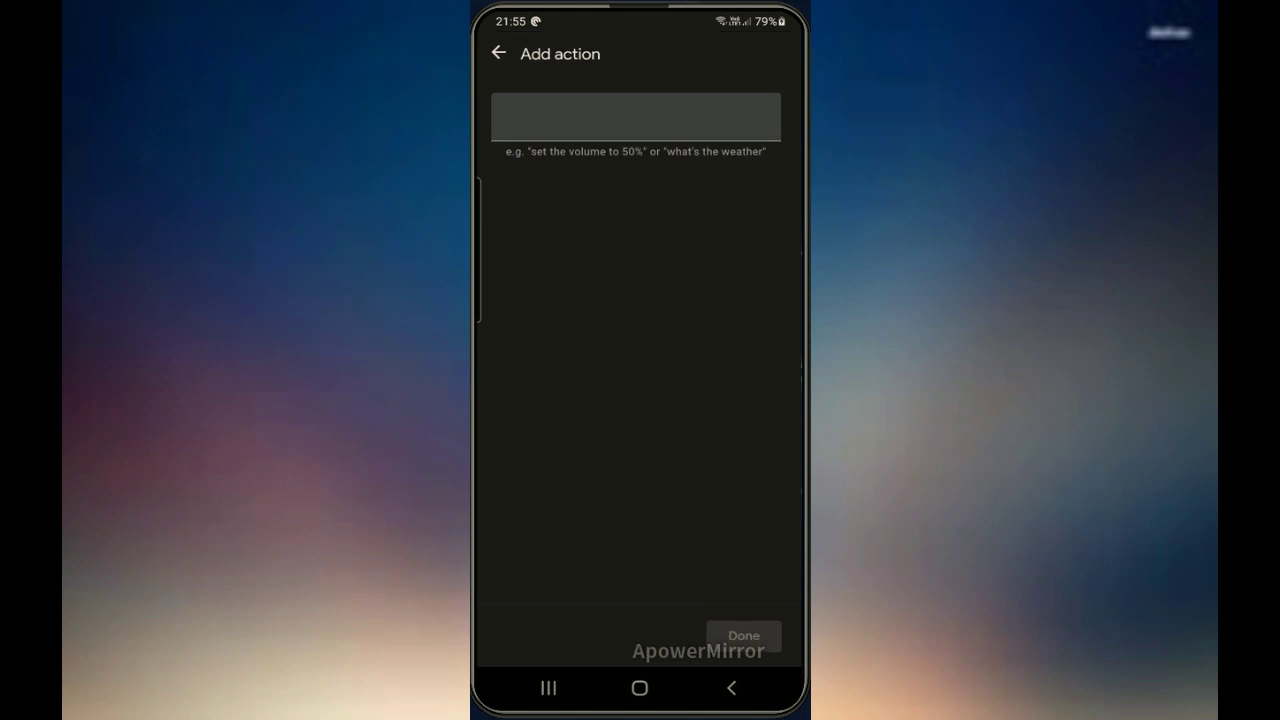
pyautogui.click(600, 116)
pyautogui.write('Roll ')
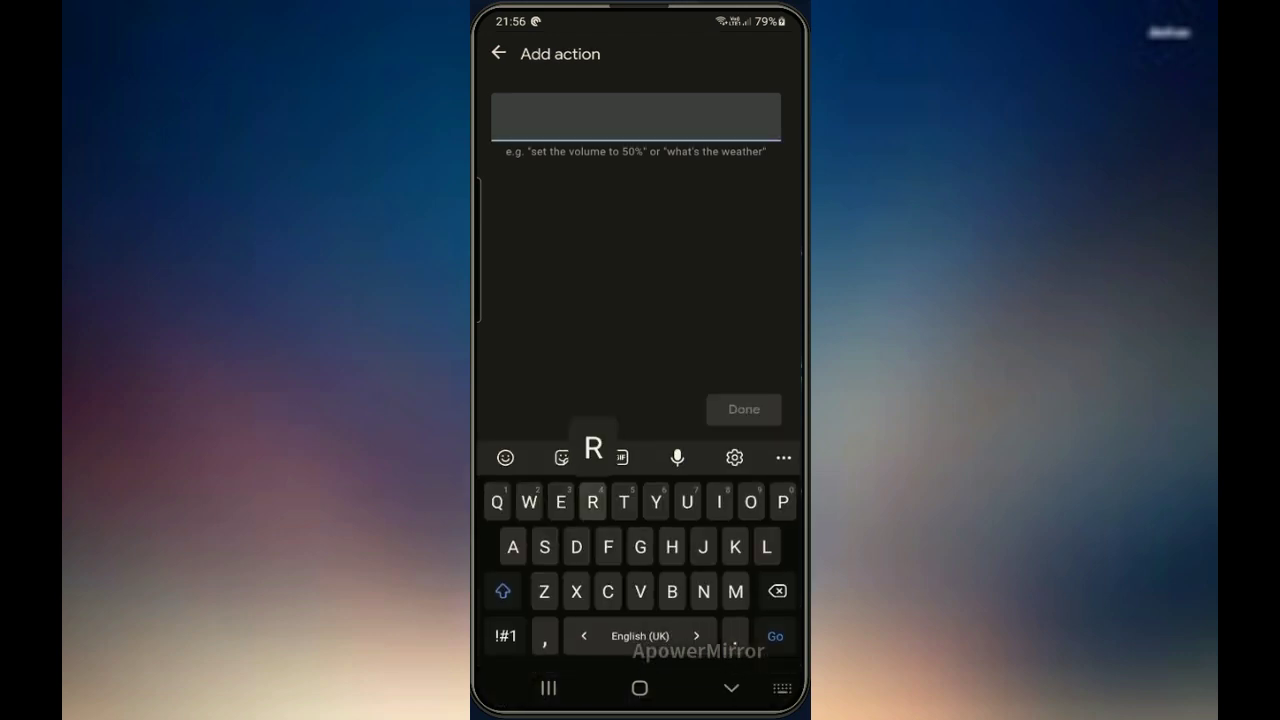
pyautogui.write('a dis')
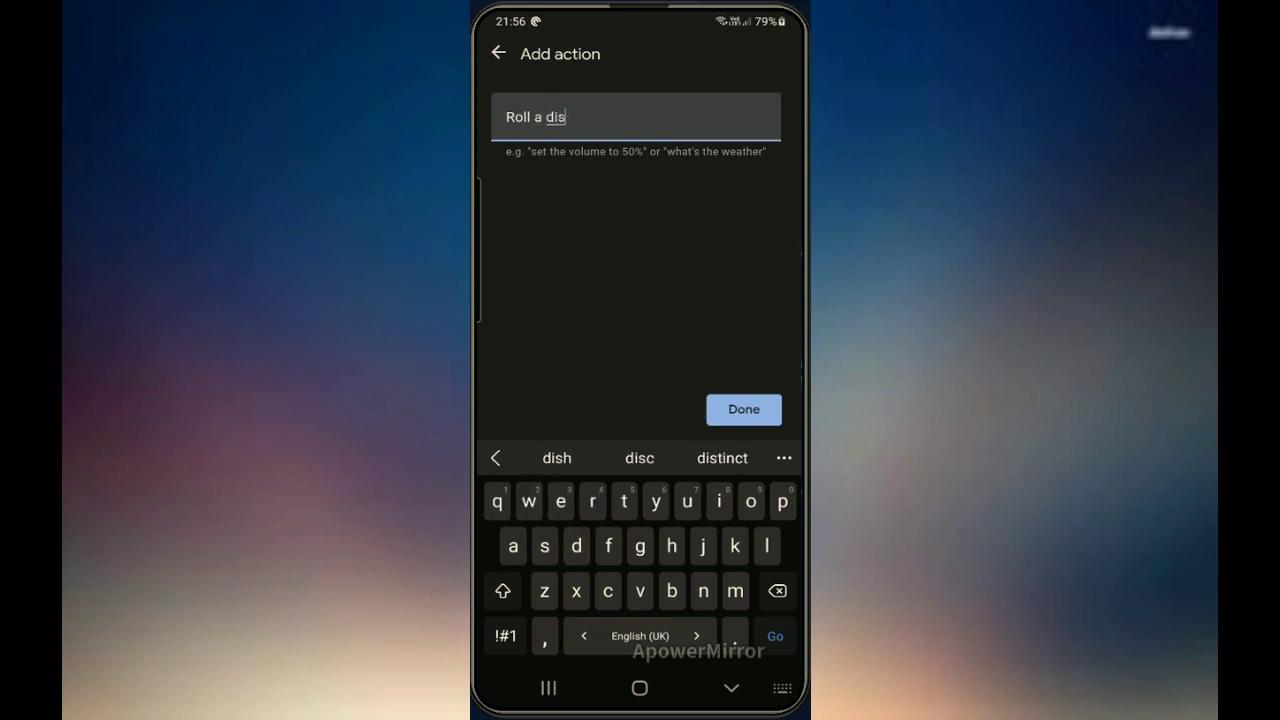
pyautogui.write('e')
pyautogui.press('Return')
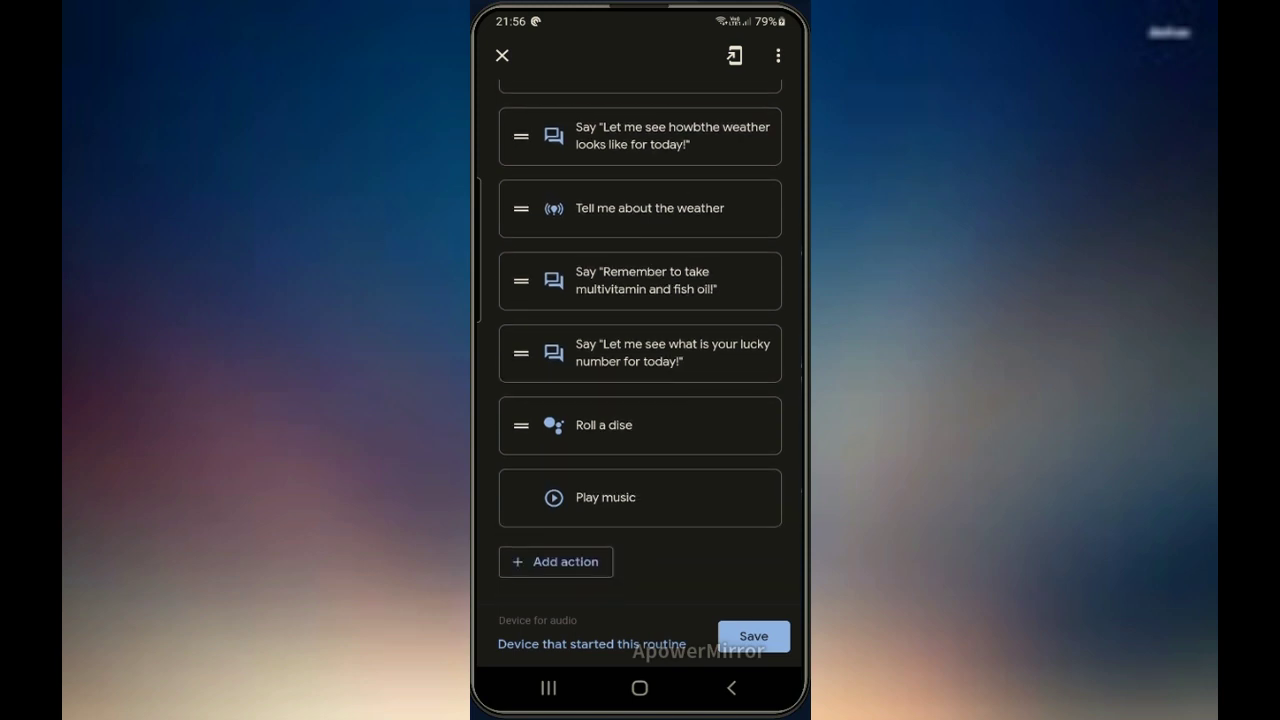
# - Add another Say something action from Communicate and announce with the message "You look great today!"
pyautogui.scroll(4, 640, 340)
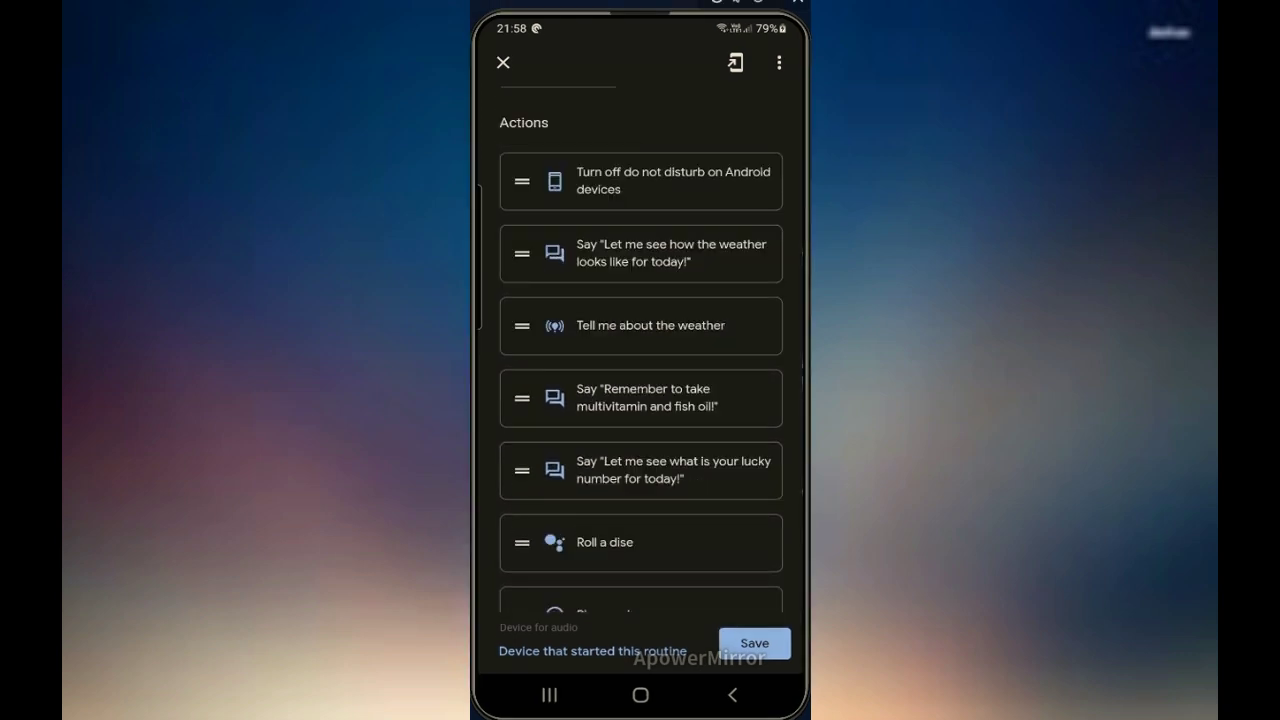
pyautogui.scroll(-2, 640, 350)
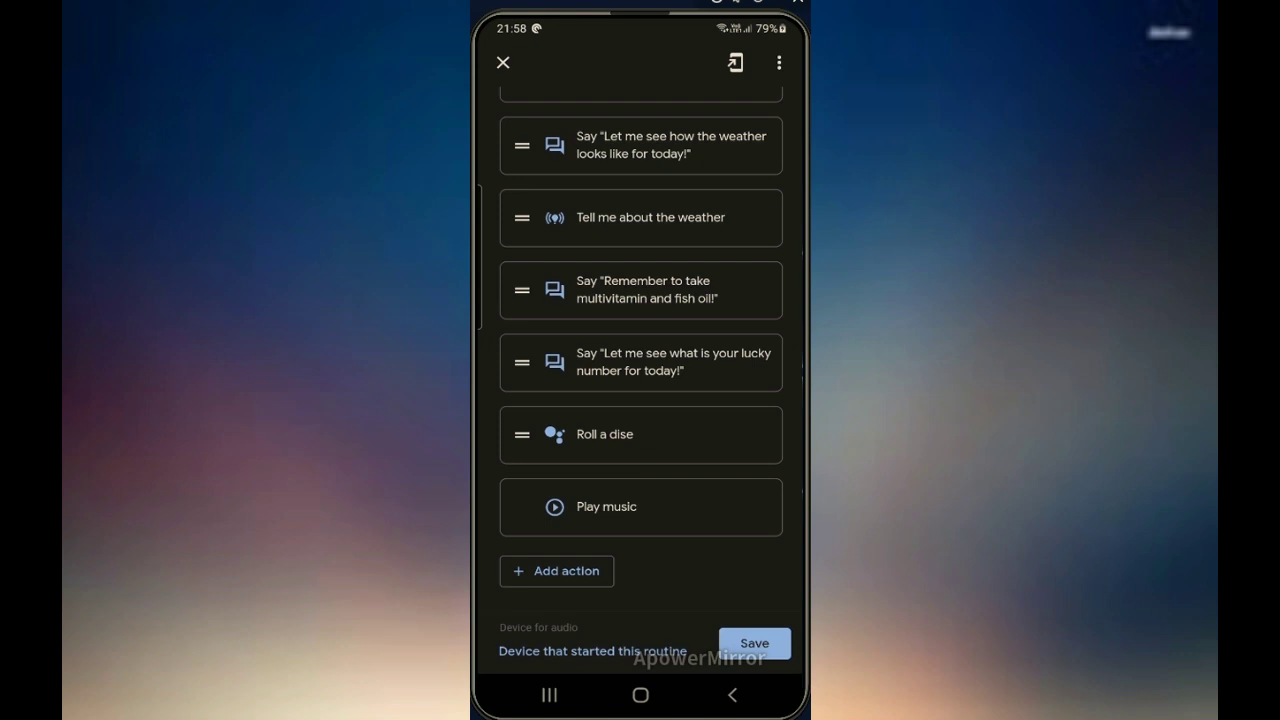
pyautogui.click(556, 571)
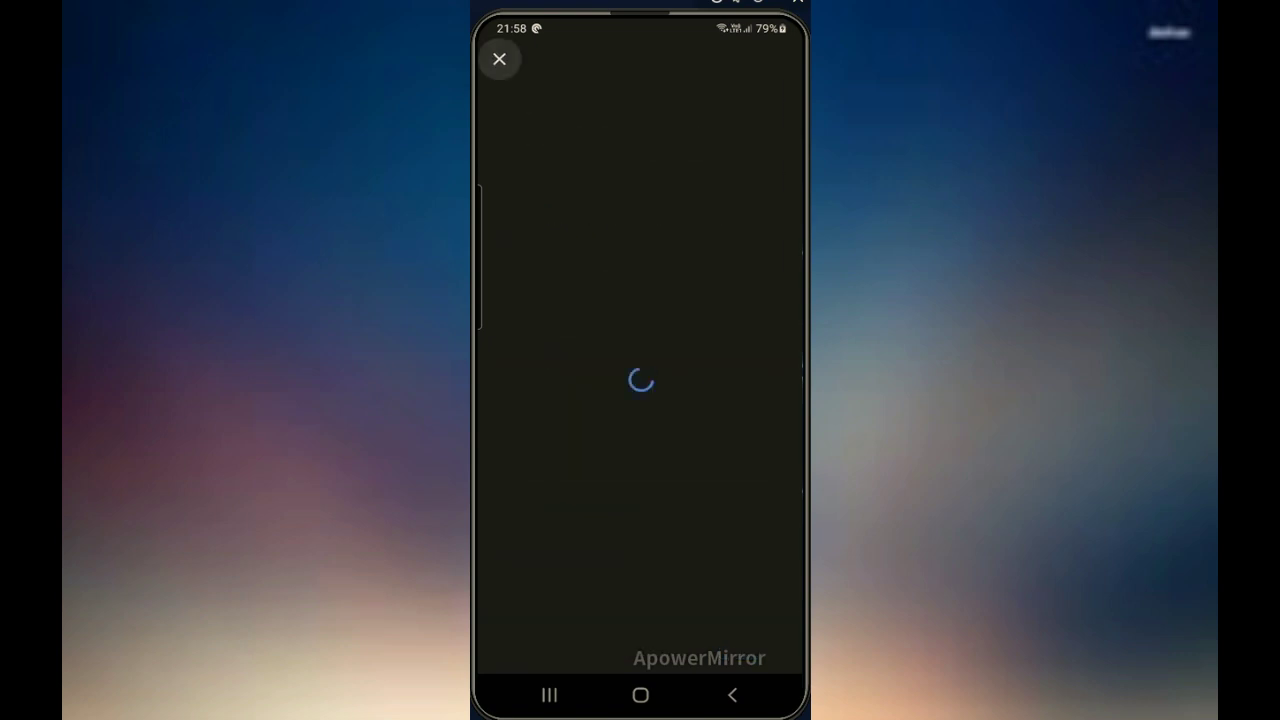
pyautogui.click(500, 326)
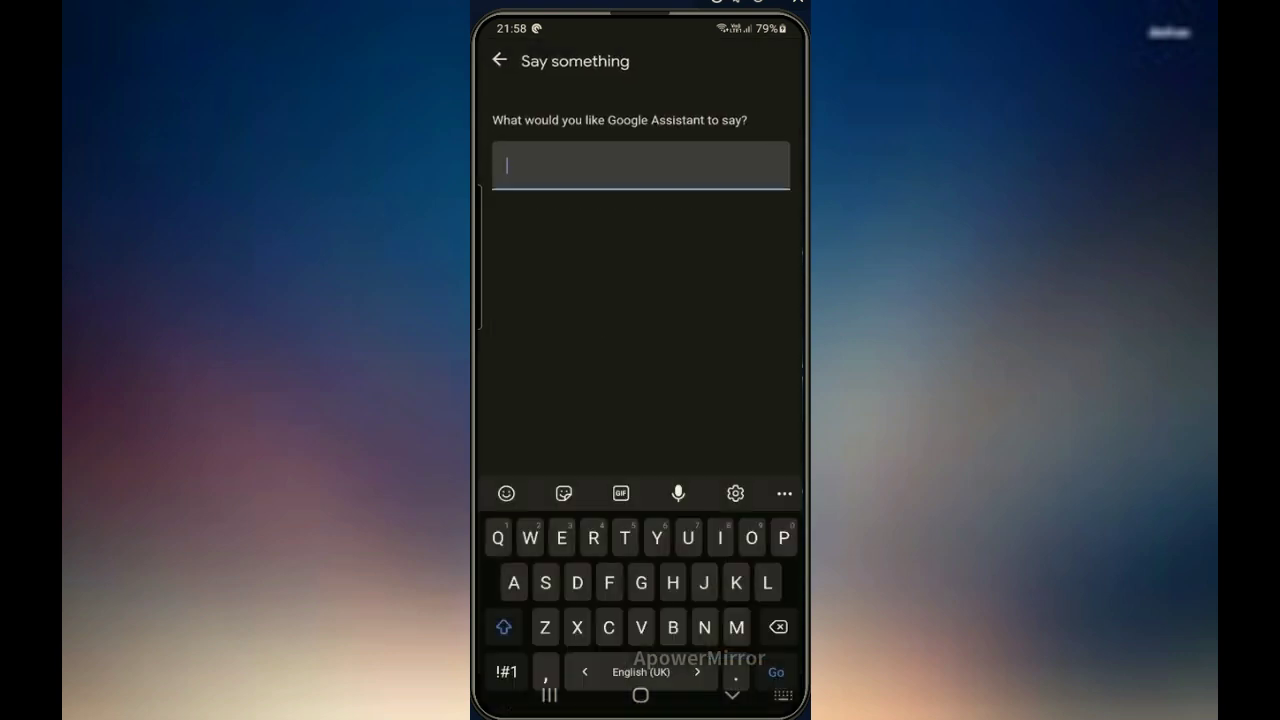
pyautogui.write('You ')
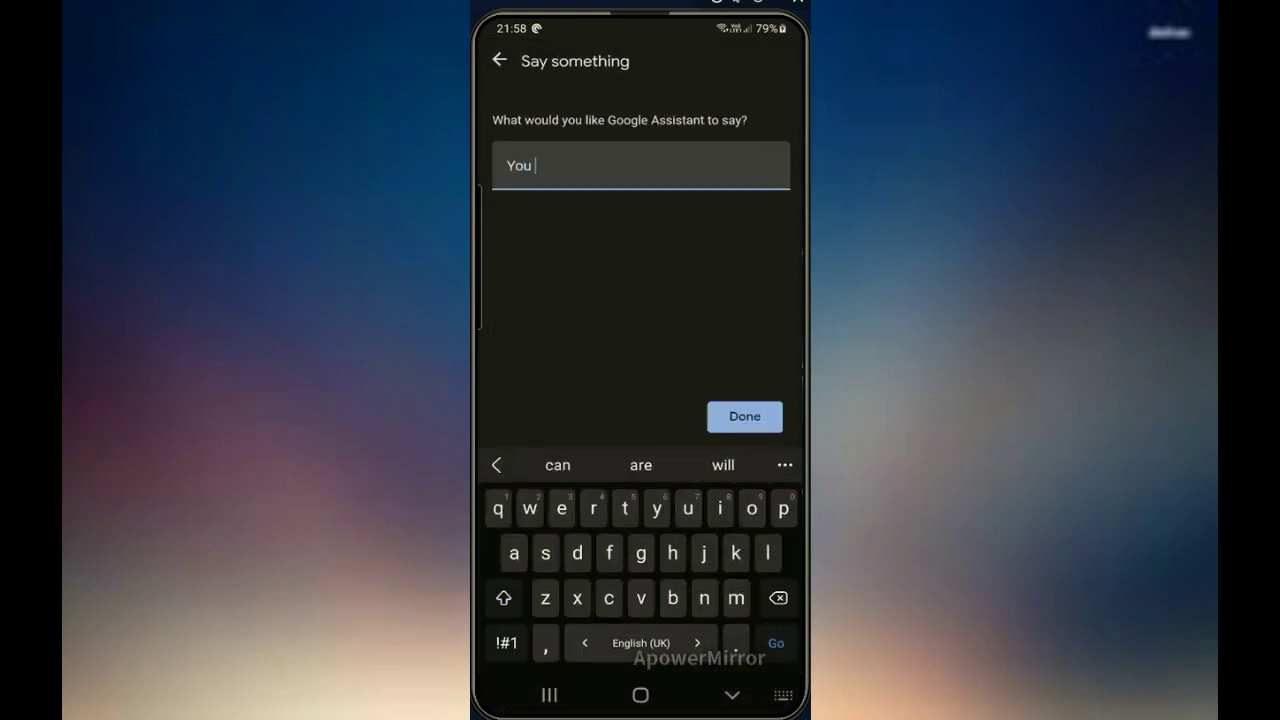
pyautogui.write('look gr')
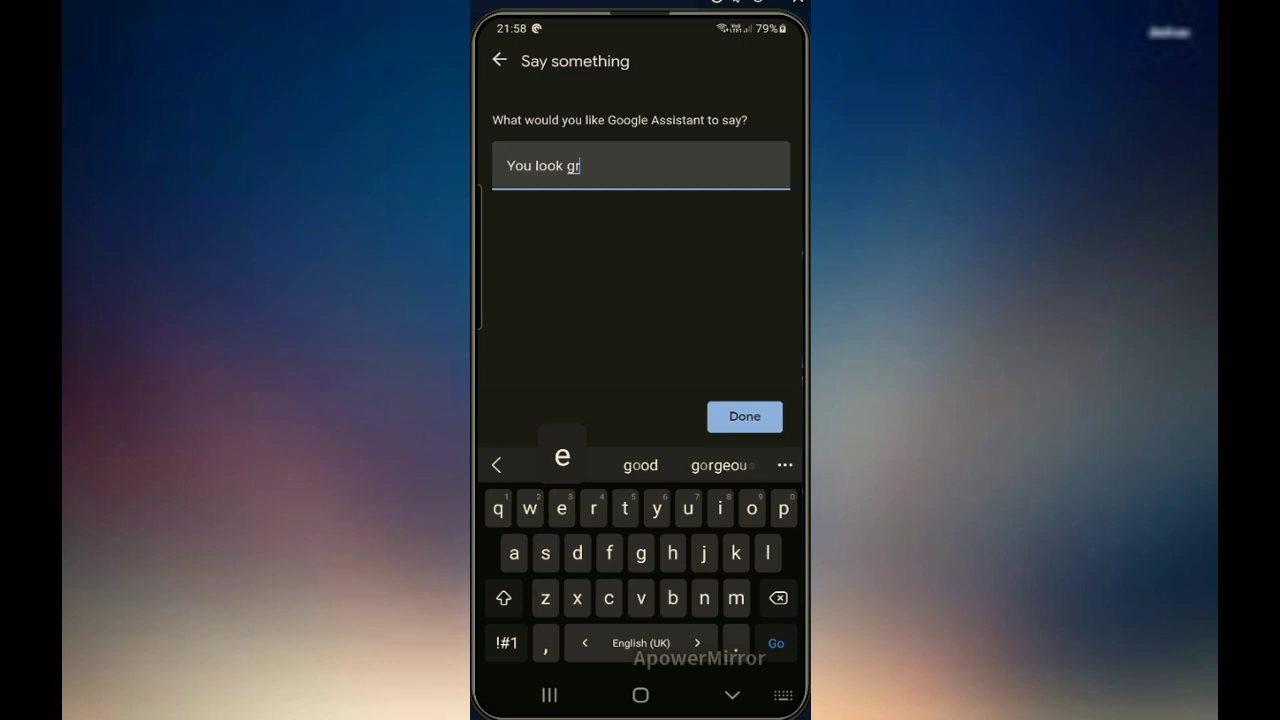
pyautogui.write('eat today')
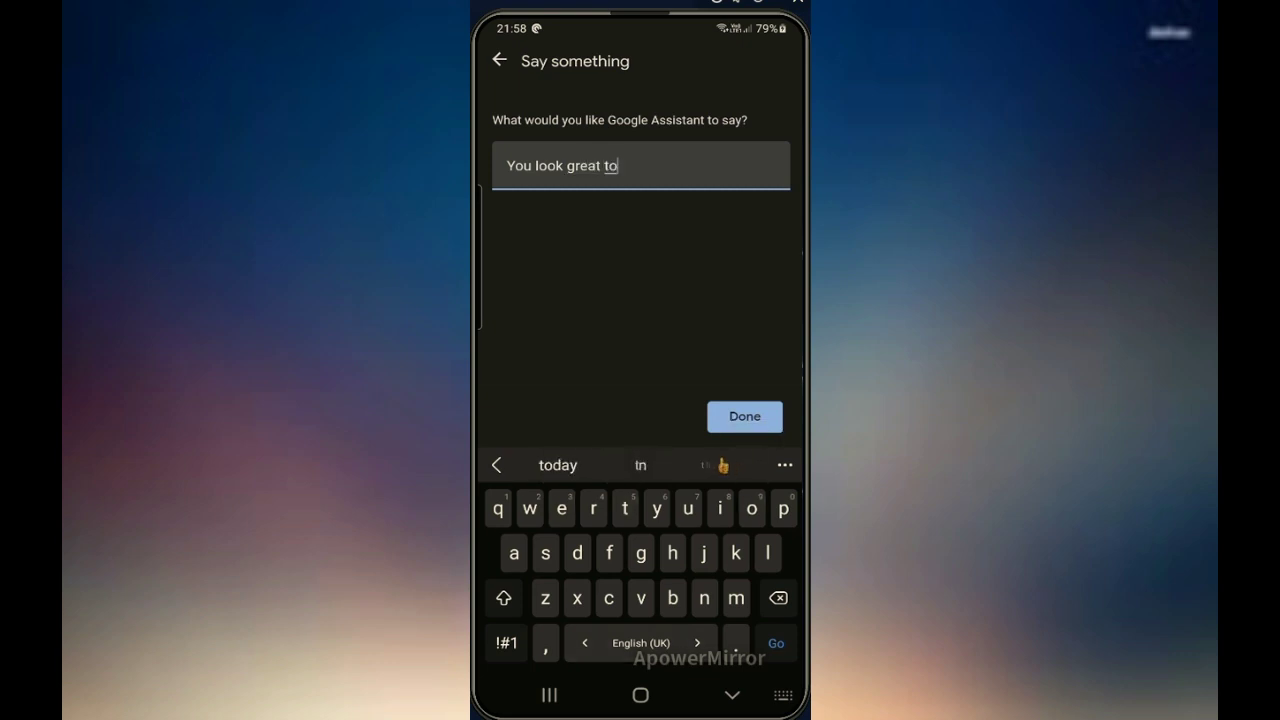
pyautogui.click(506, 643)
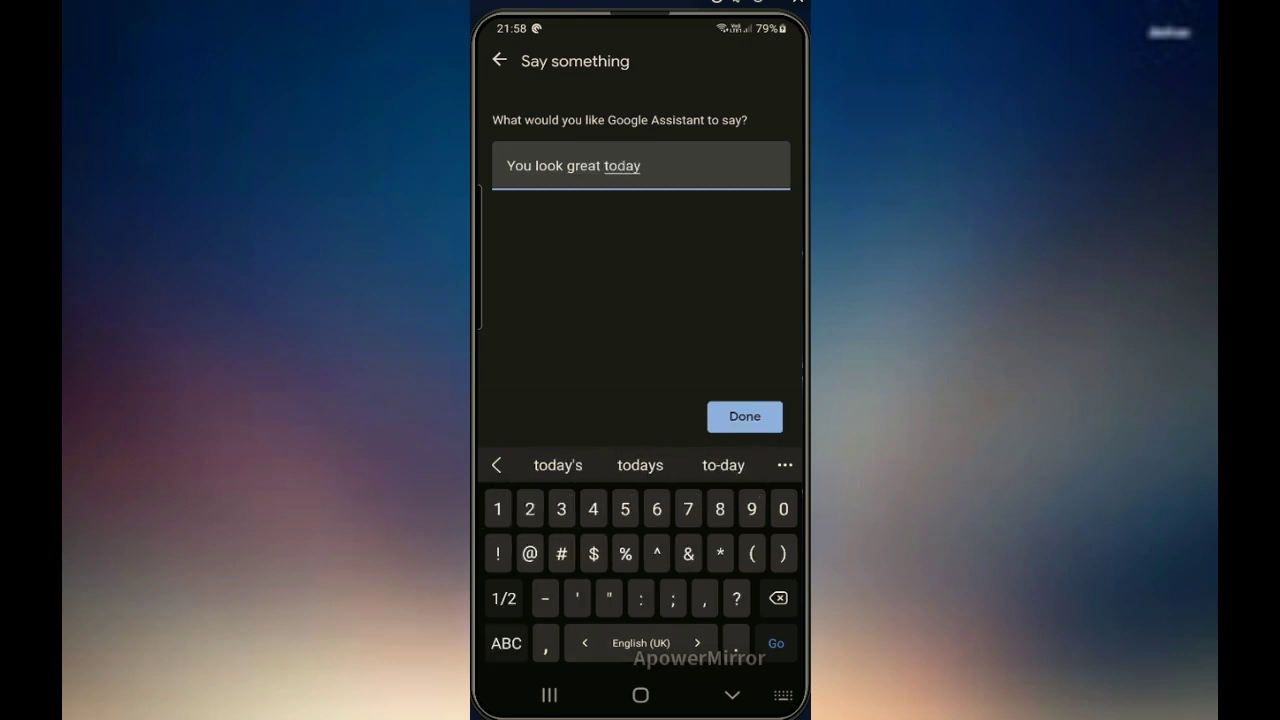
pyautogui.write('!')
pyautogui.click(745, 416)
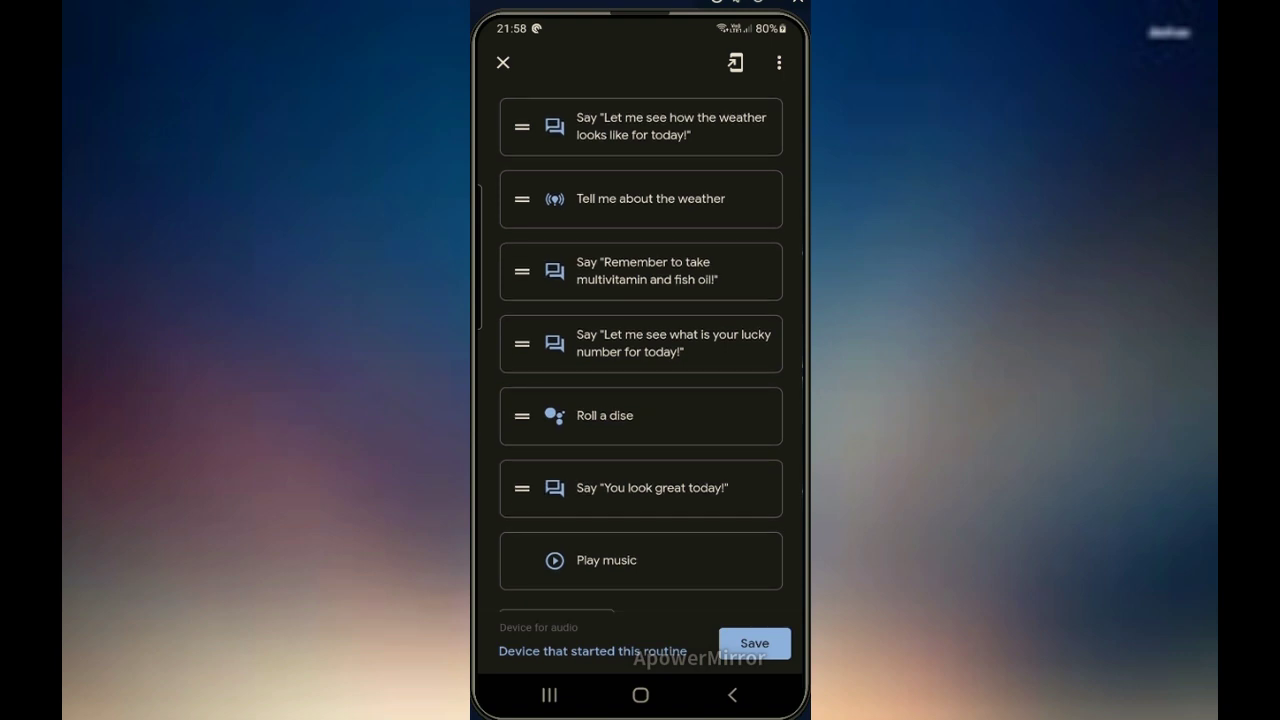
# - Move the "You look great today!" action directly below "Tell me about the weather" and save the Good morning routine
pyautogui.moveTo(521, 487); pyautogui.dragTo(521, 259)
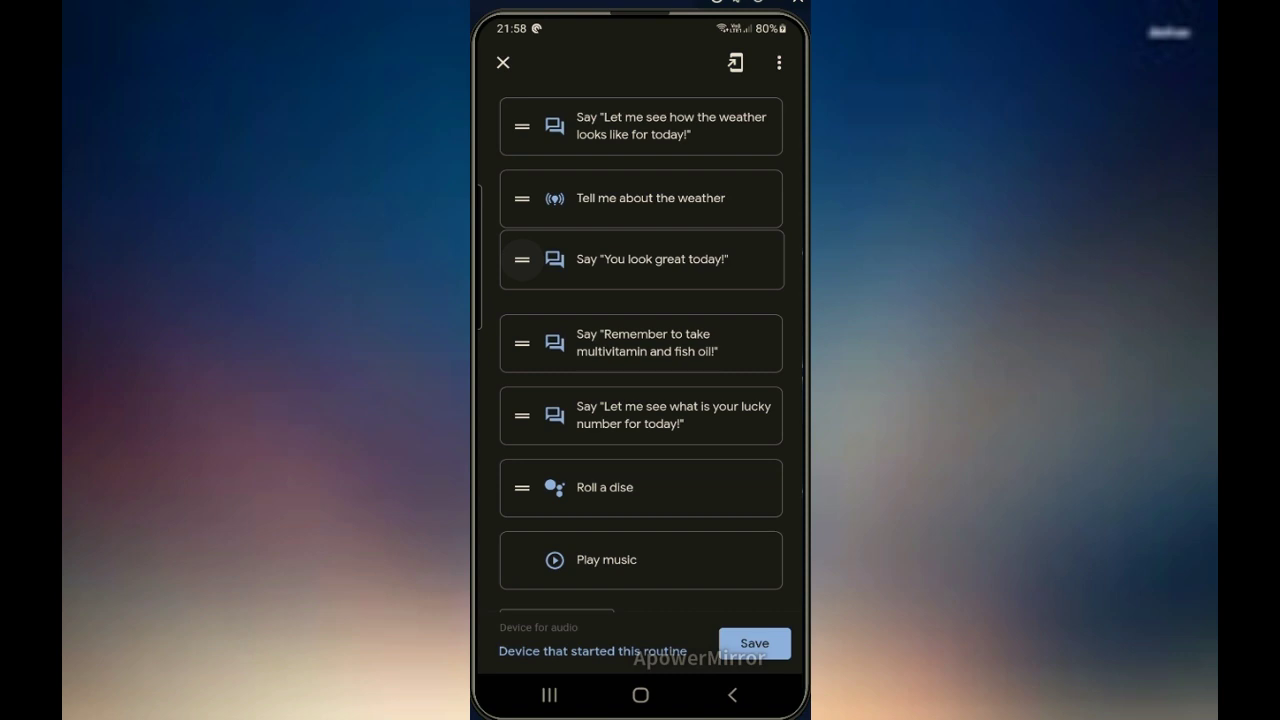
pyautogui.moveTo(521, 259); pyautogui.dragTo(521, 259)
pyautogui.click(754, 643)
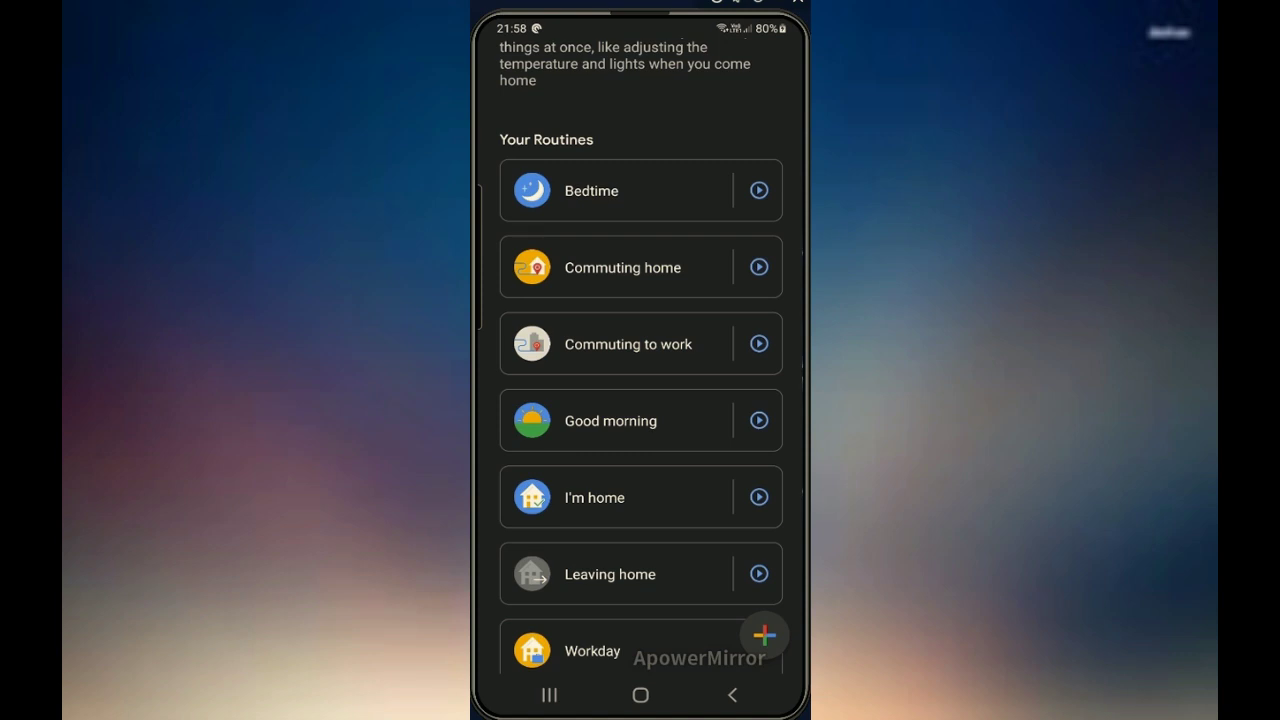
# - Open the Bedtime routine and review the voice phrases of its existing starter
pyautogui.click(620, 190)
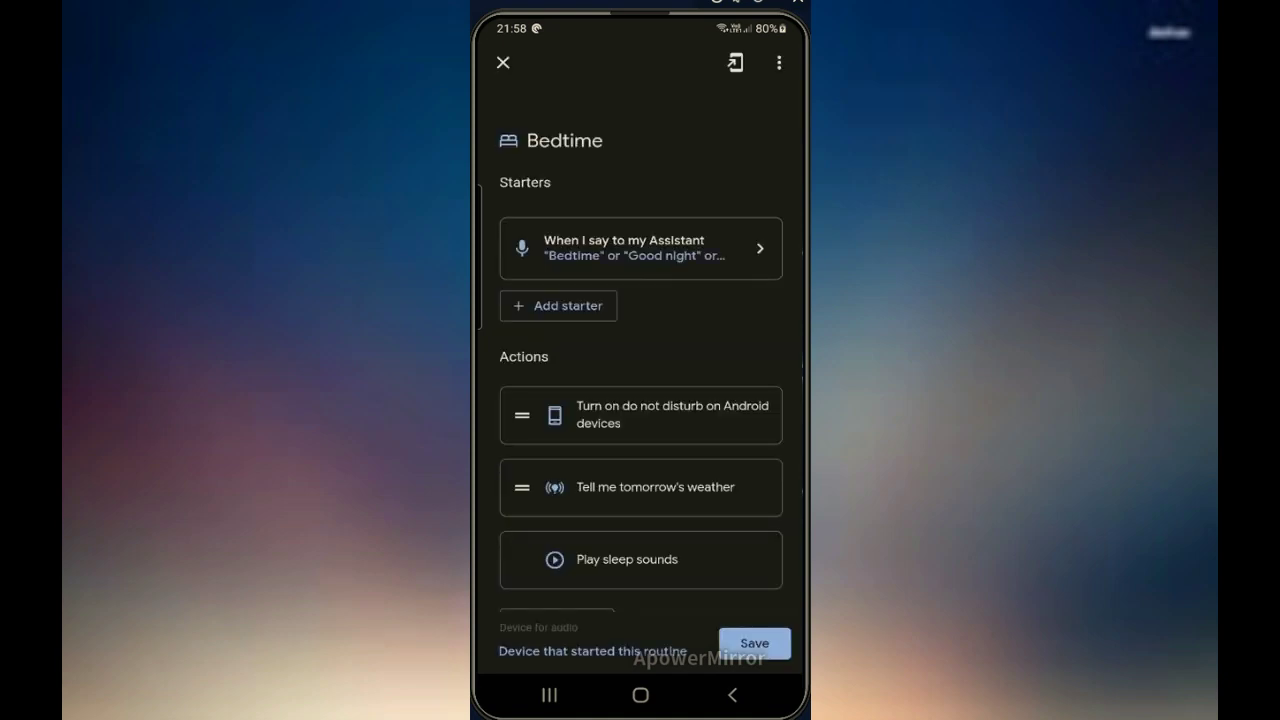
pyautogui.click(640, 248)
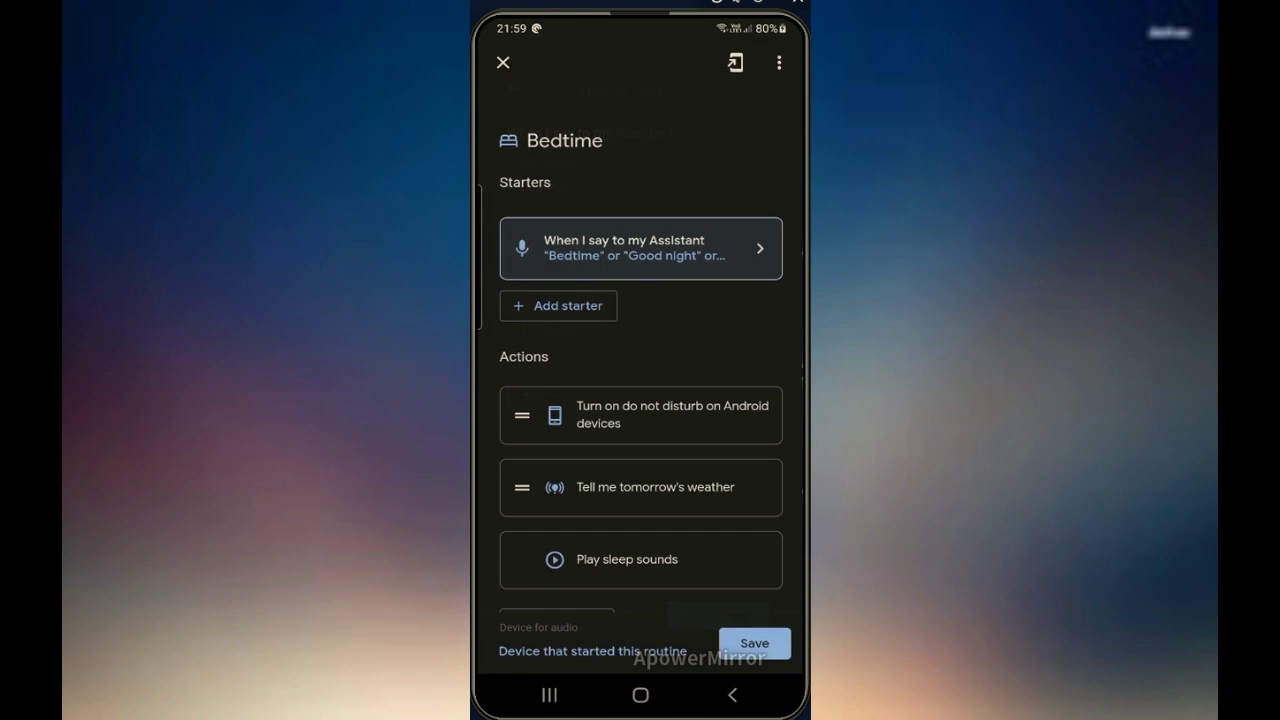
# - Add a Say something action with the message "Let me see how the weather looks like for tomorrow" and place it above "Tell me tomorrow's weather"
pyautogui.scroll(-2, 641, 400)
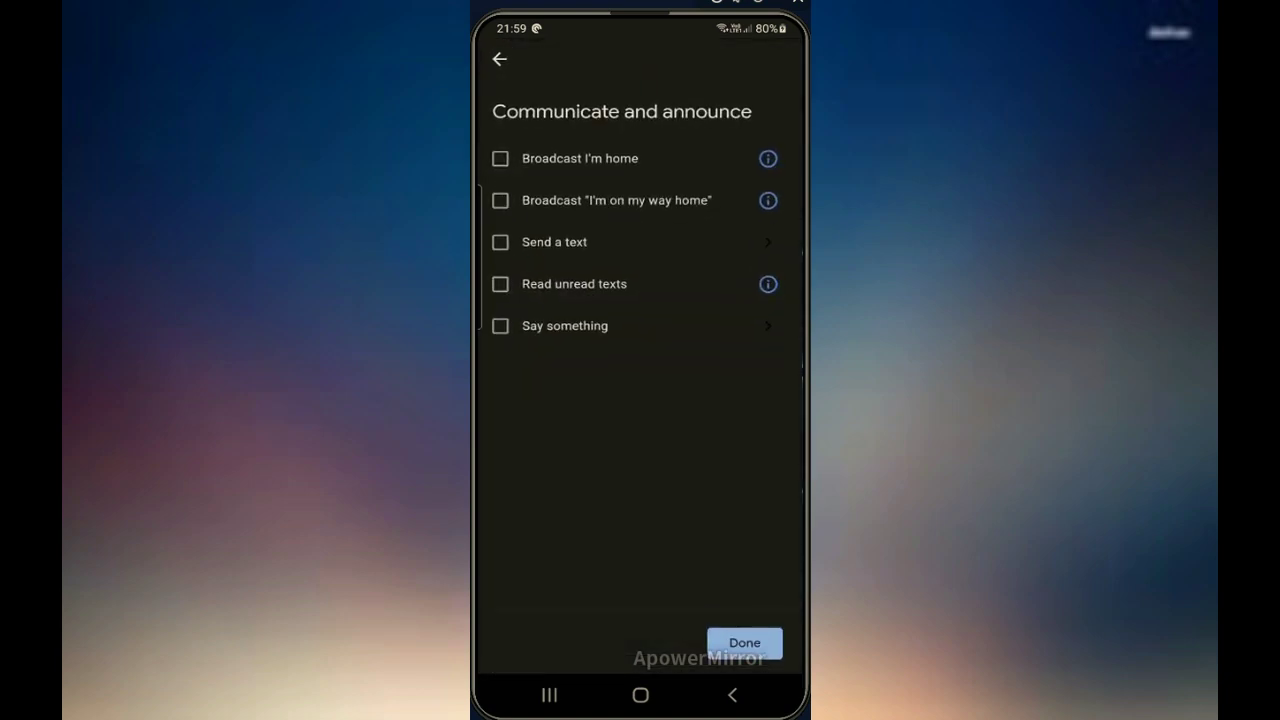
pyautogui.click(500, 326)
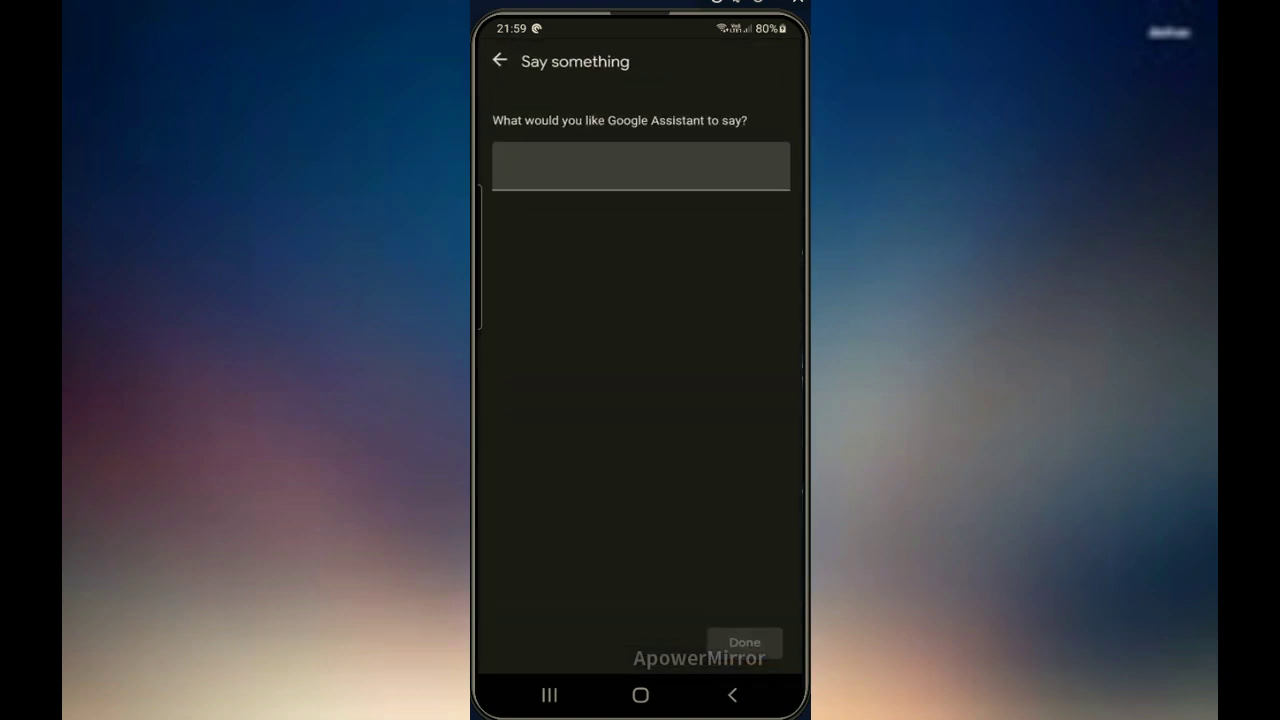
pyautogui.click(640, 166)
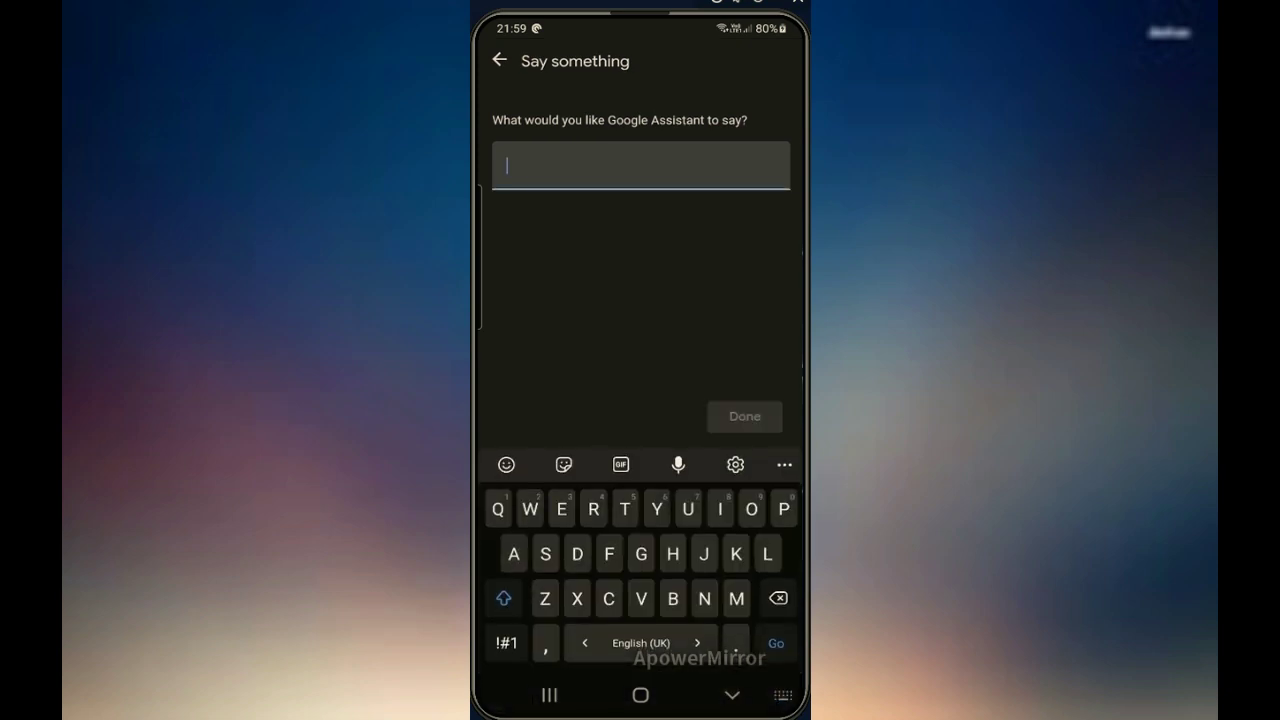
pyautogui.write('Let m')
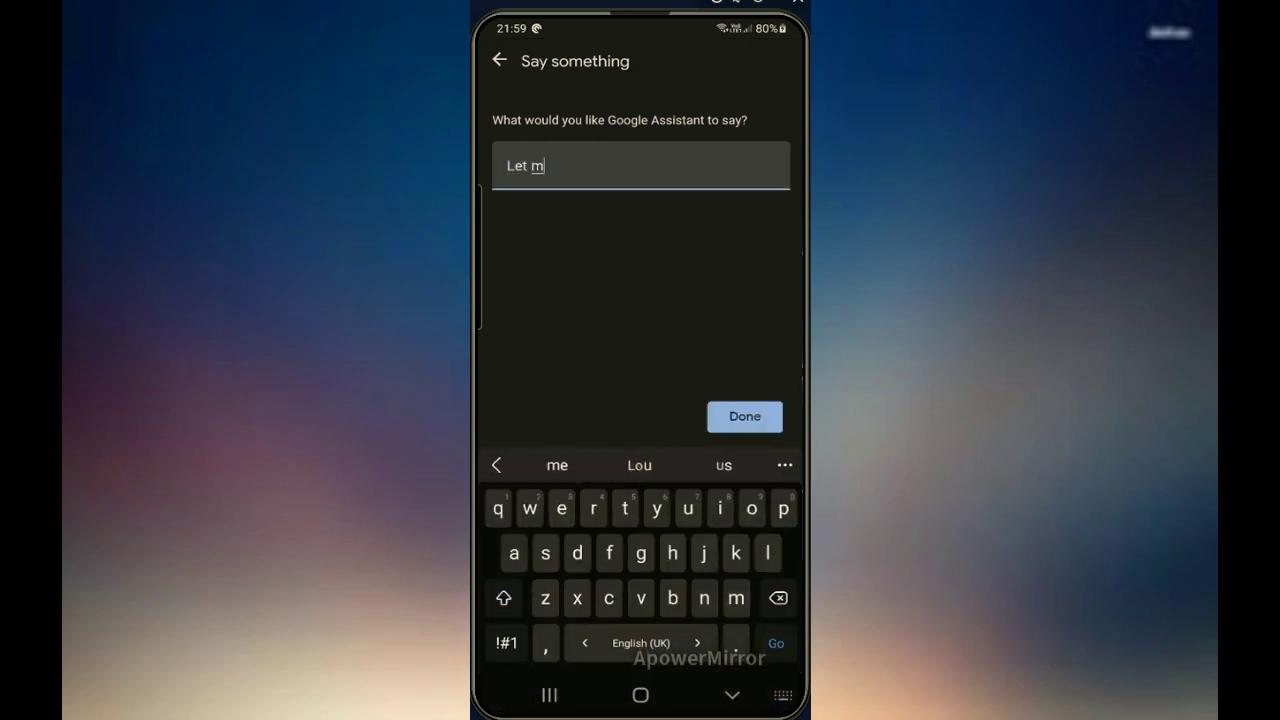
pyautogui.write('e see ')
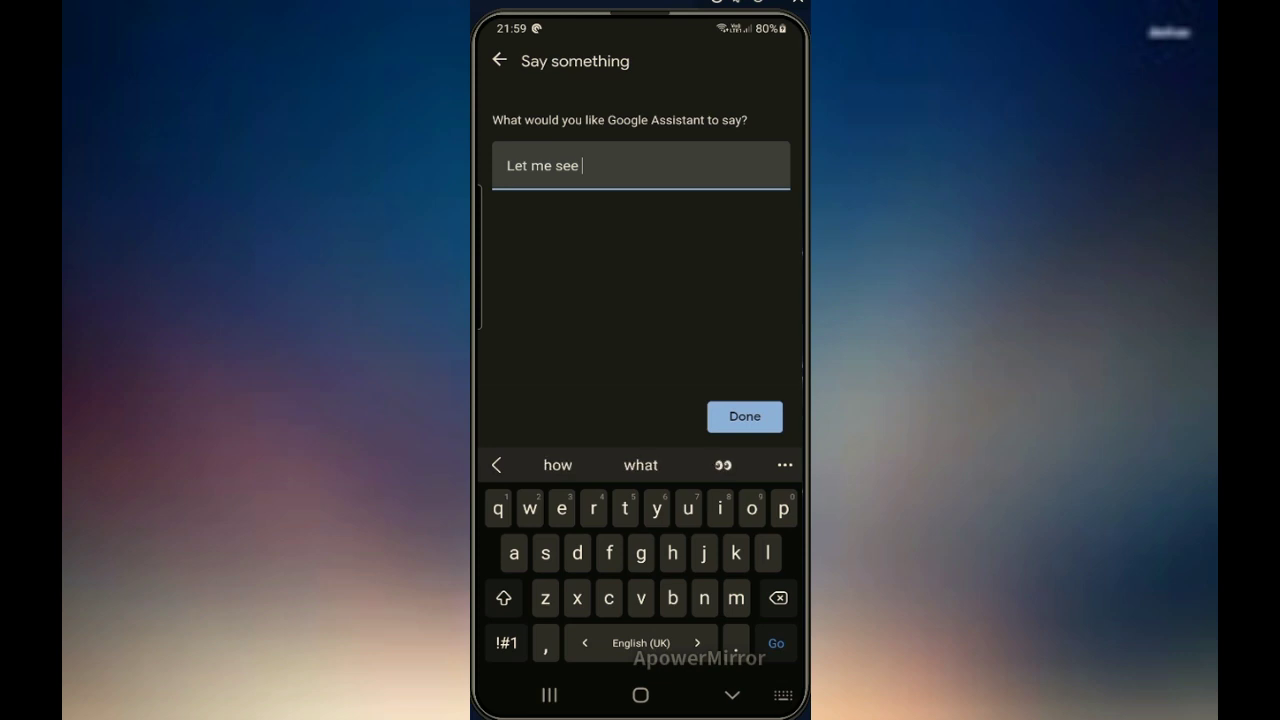
pyautogui.write('how ')
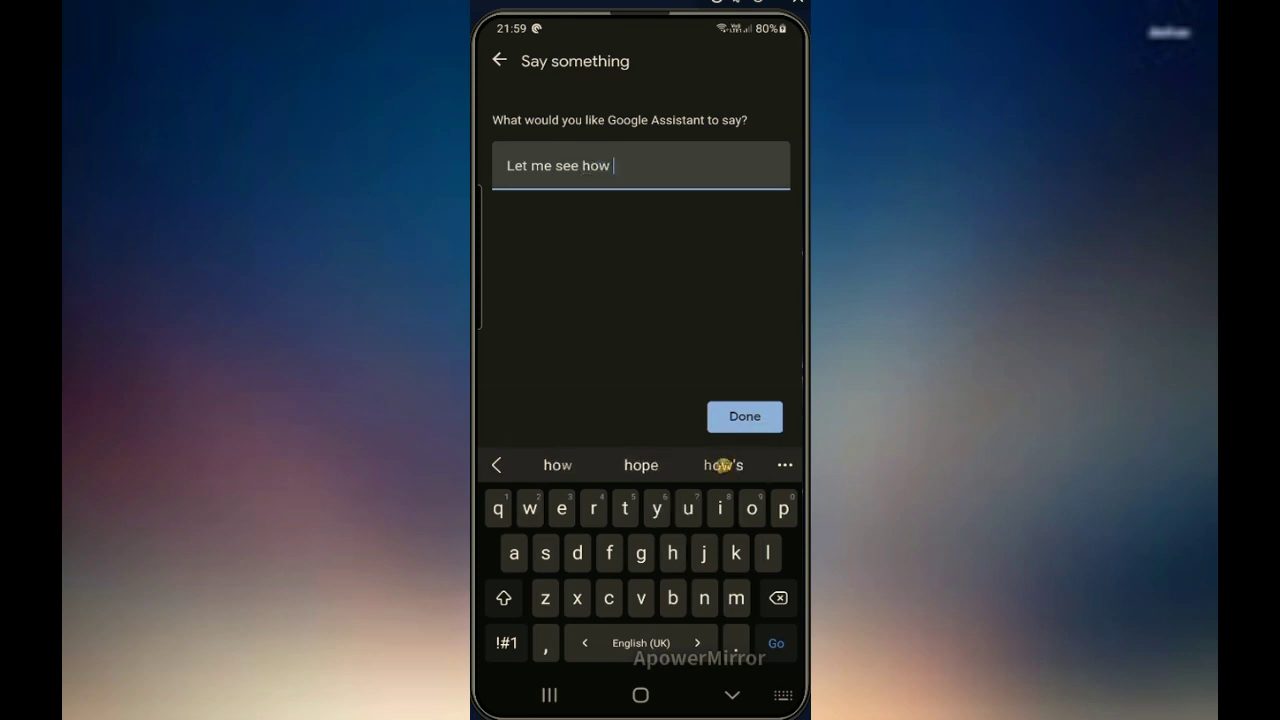
pyautogui.write('the')
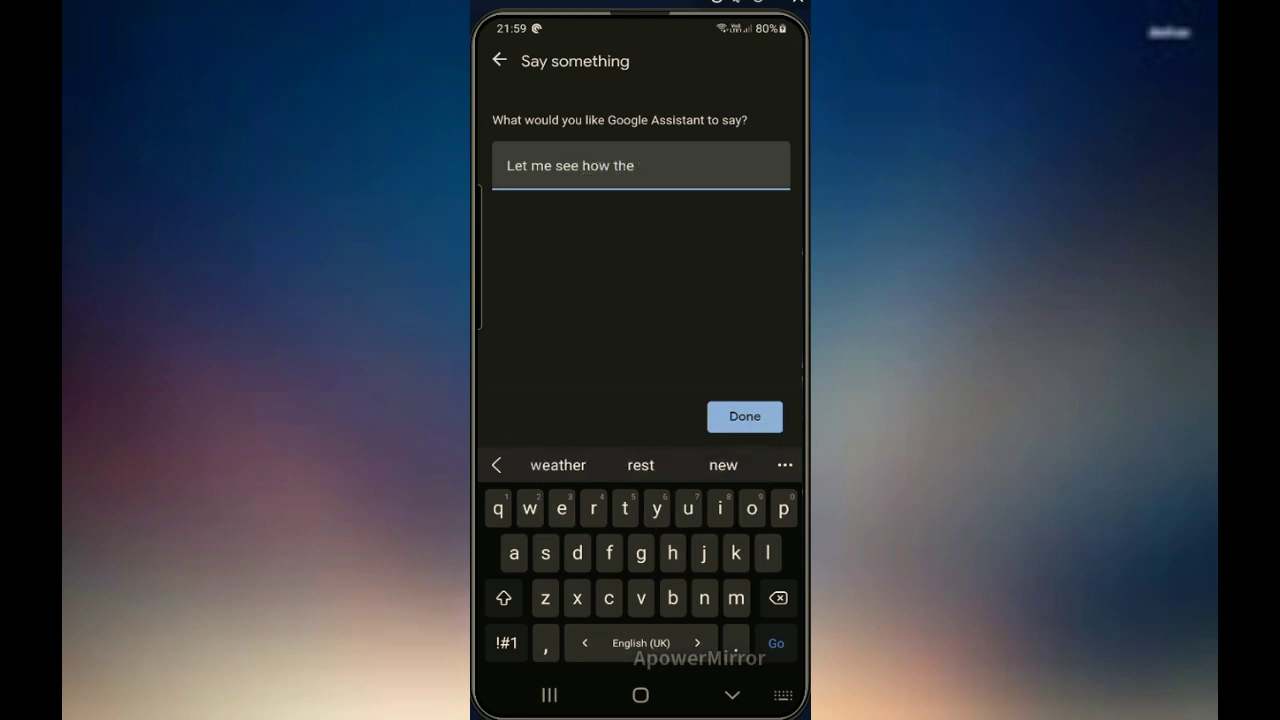
pyautogui.write(' weather ')
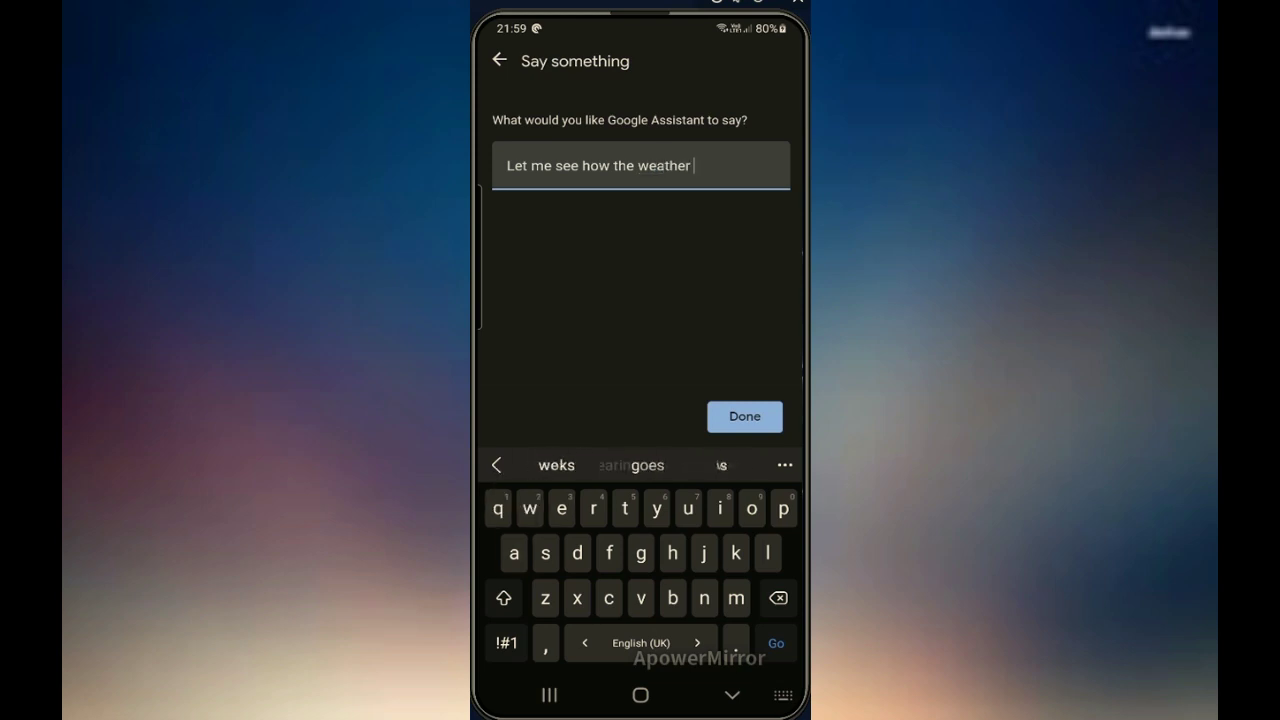
pyautogui.write('look')
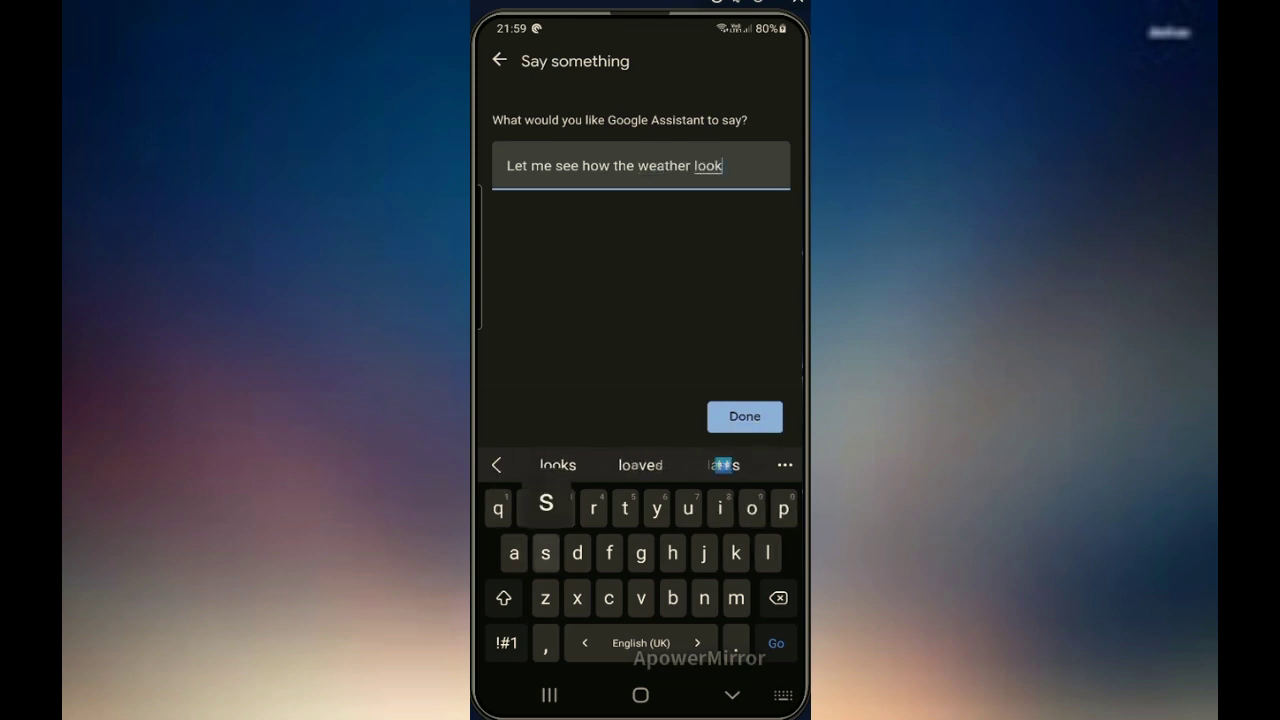
pyautogui.write('s like')
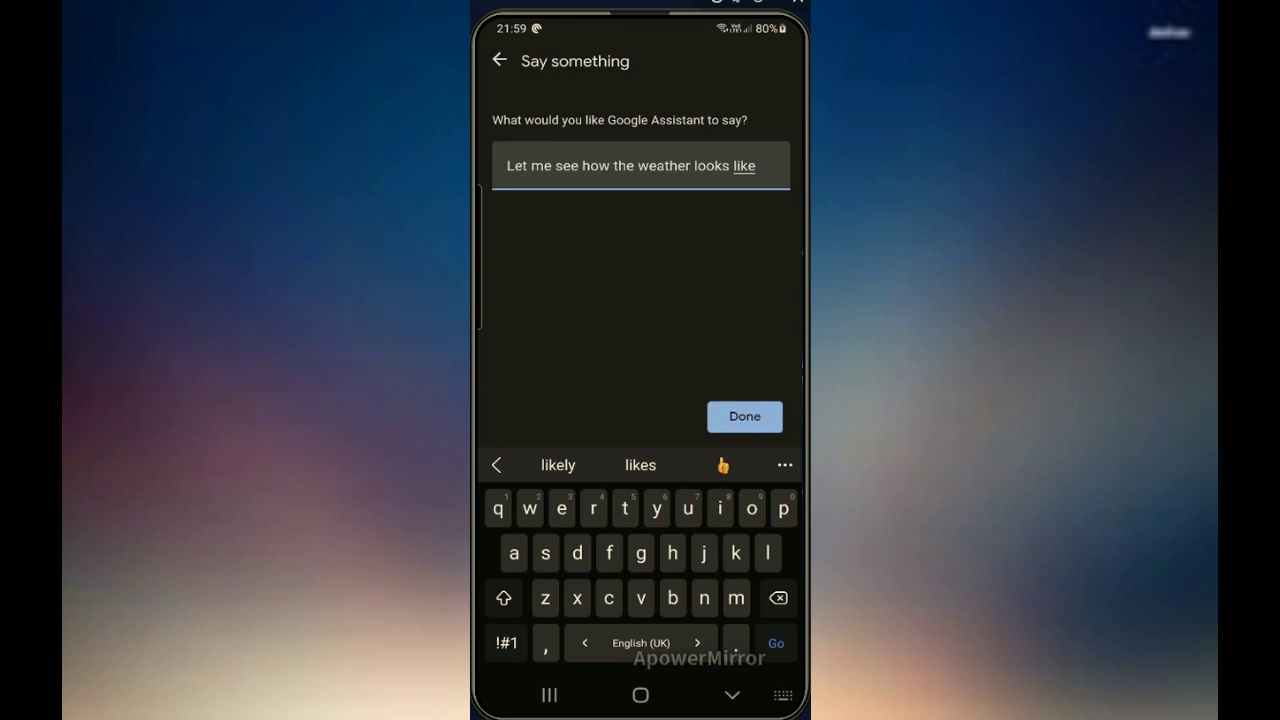
pyautogui.write(' for tomorrow')
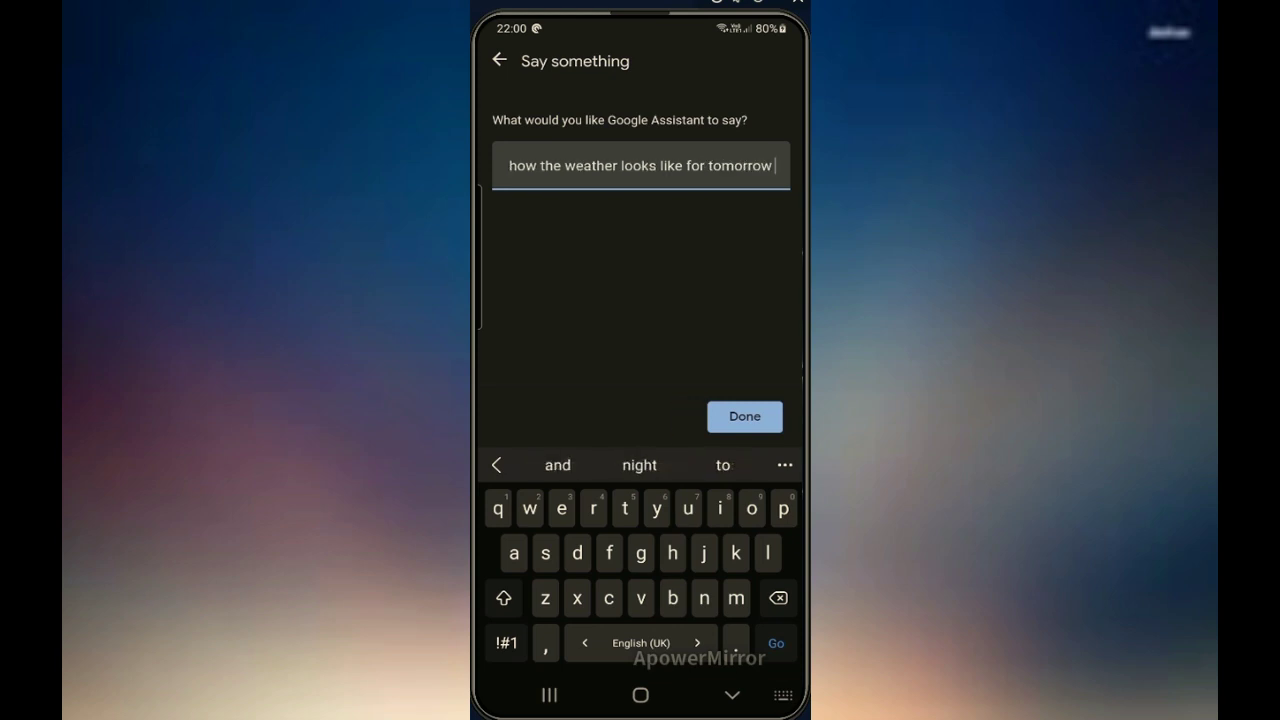
pyautogui.click(744, 416)
pyautogui.click(737, 626)
pyautogui.moveTo(523, 451); pyautogui.dragTo(523, 410)
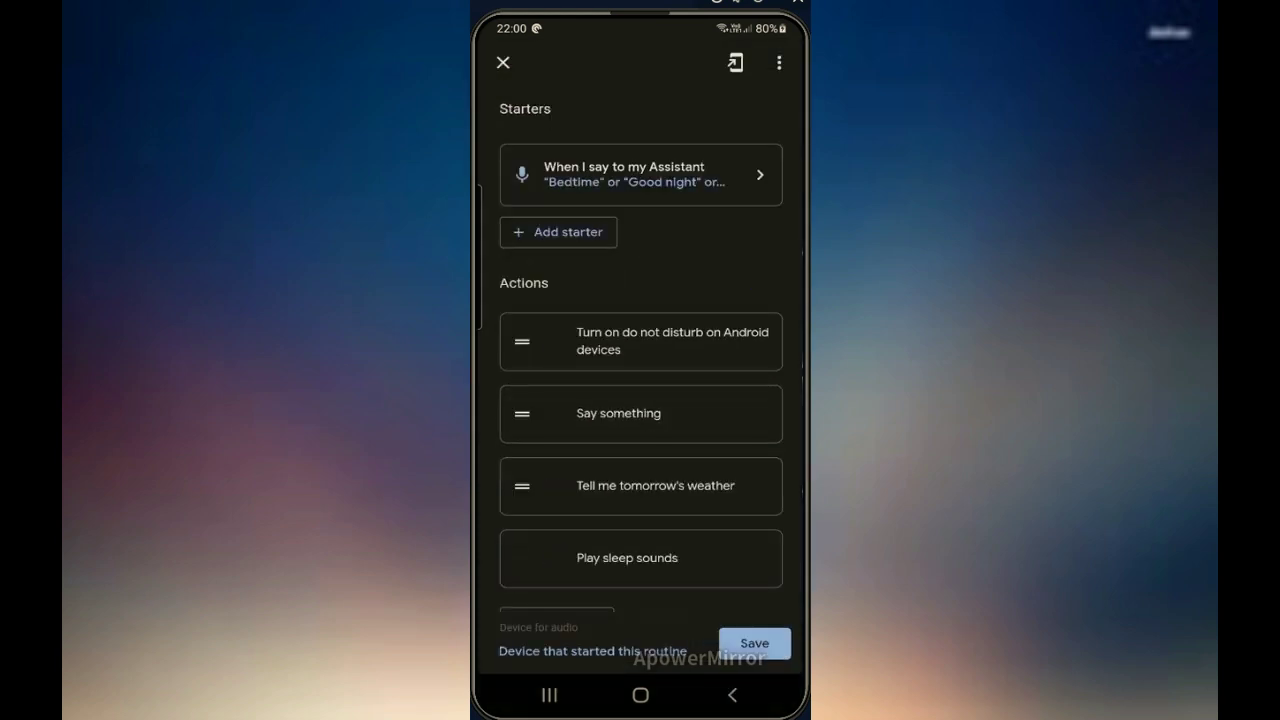
# - Add another Say something action from Communicate and announce to the Bedtime routine with the message "Remember to take magnesium!"
pyautogui.scroll(-1, 640, 400)
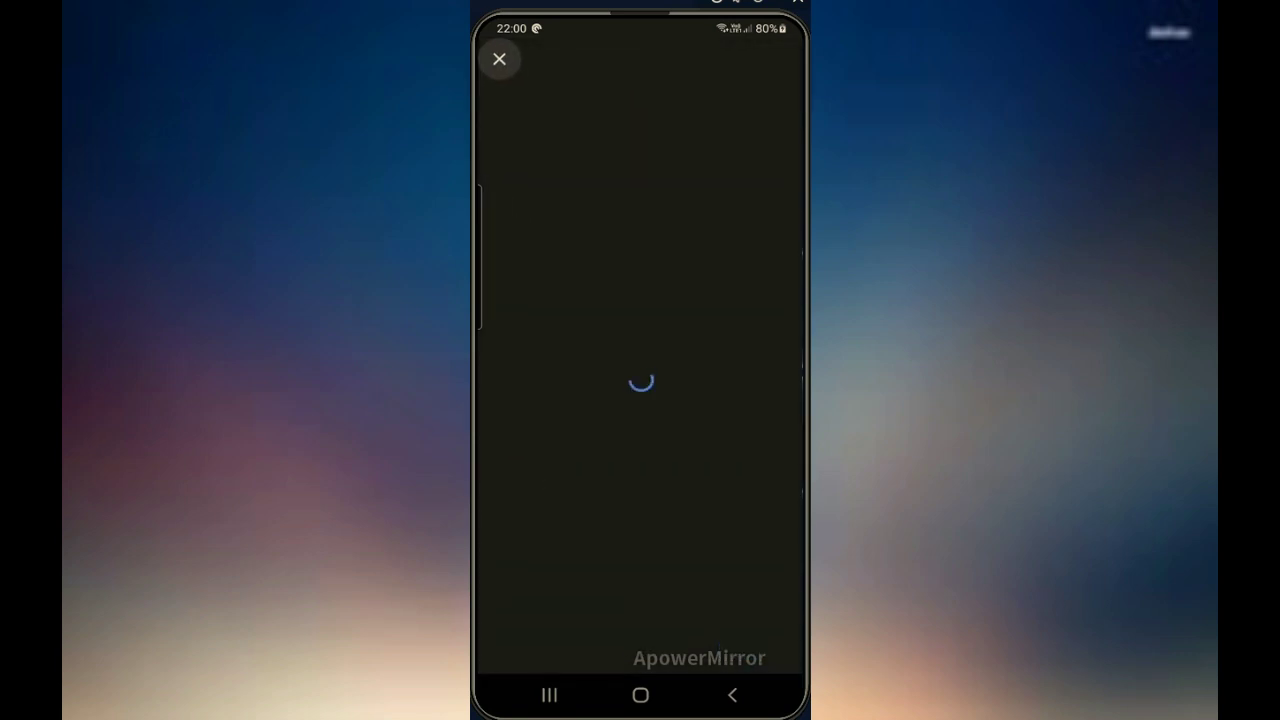
pyautogui.click(500, 326)
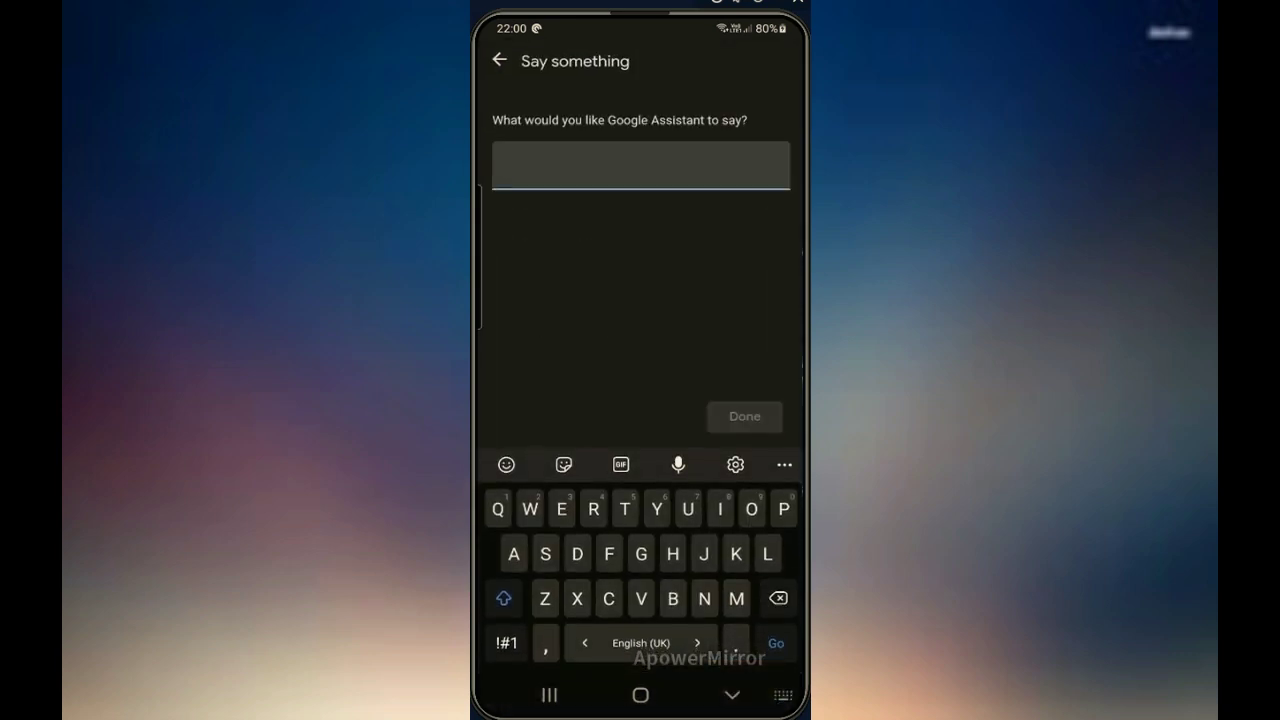
pyautogui.write('Remember ')
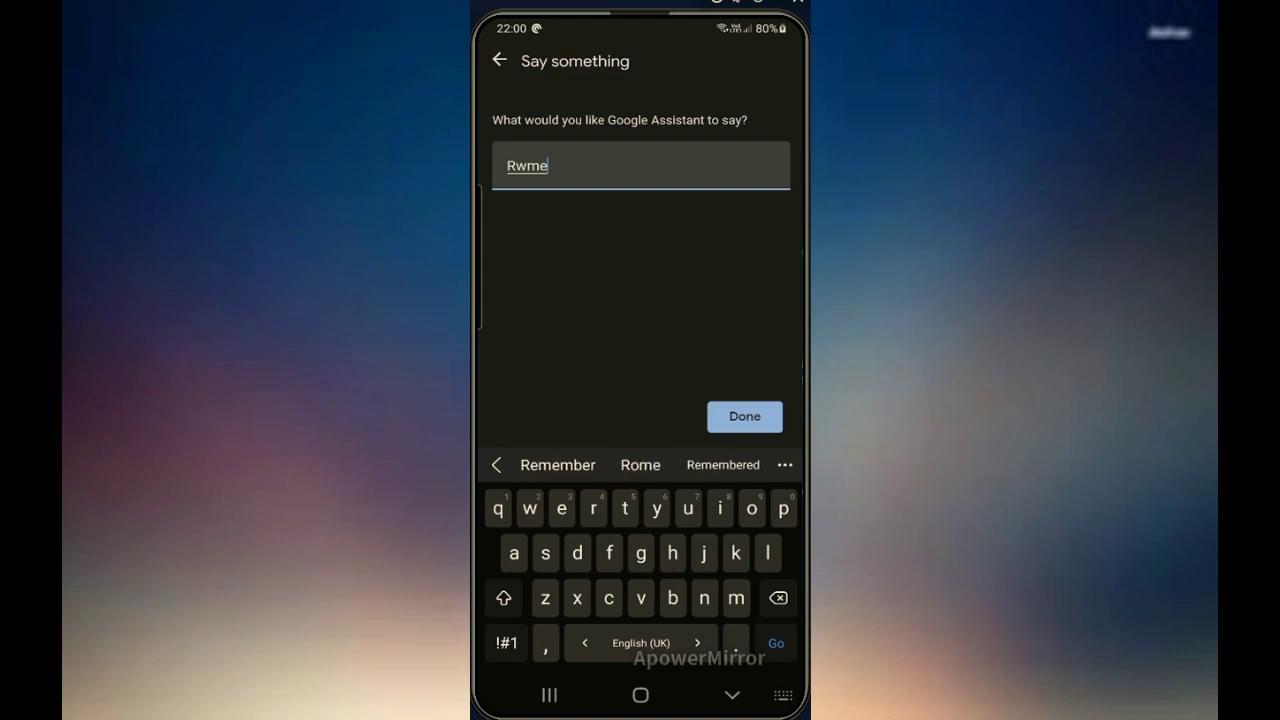
pyautogui.write('to ')
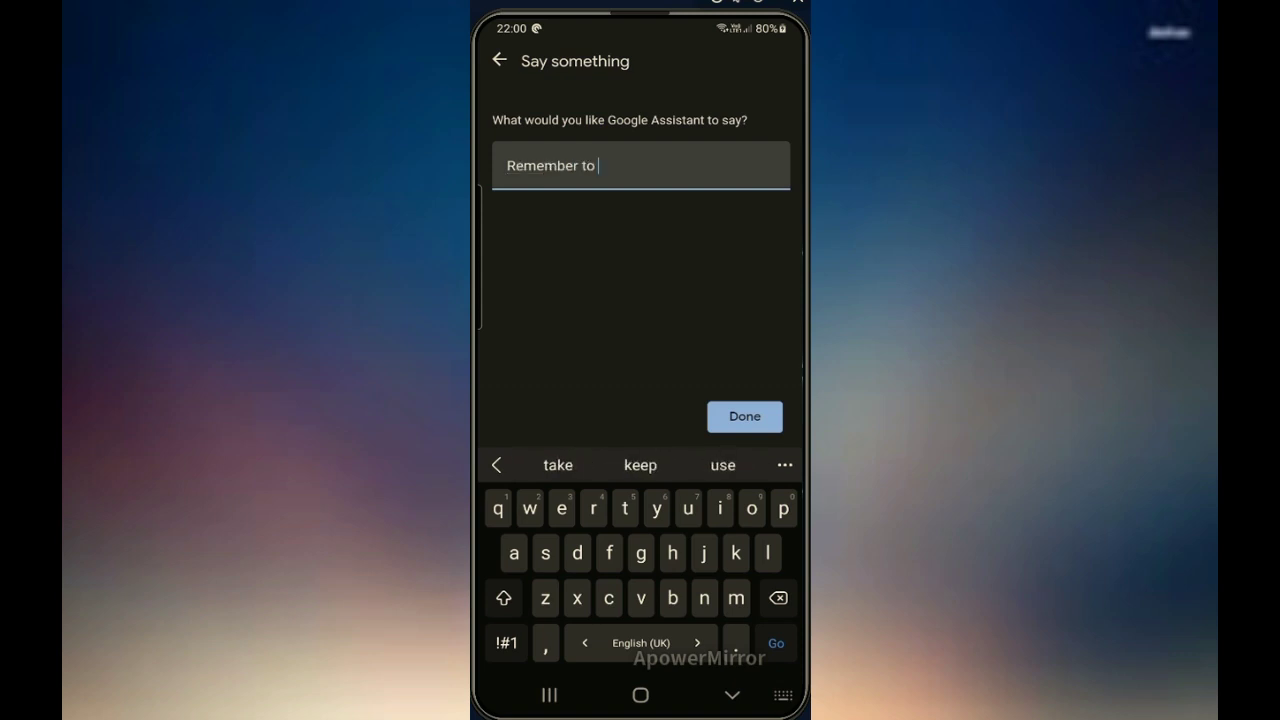
pyautogui.write('take magnesium')
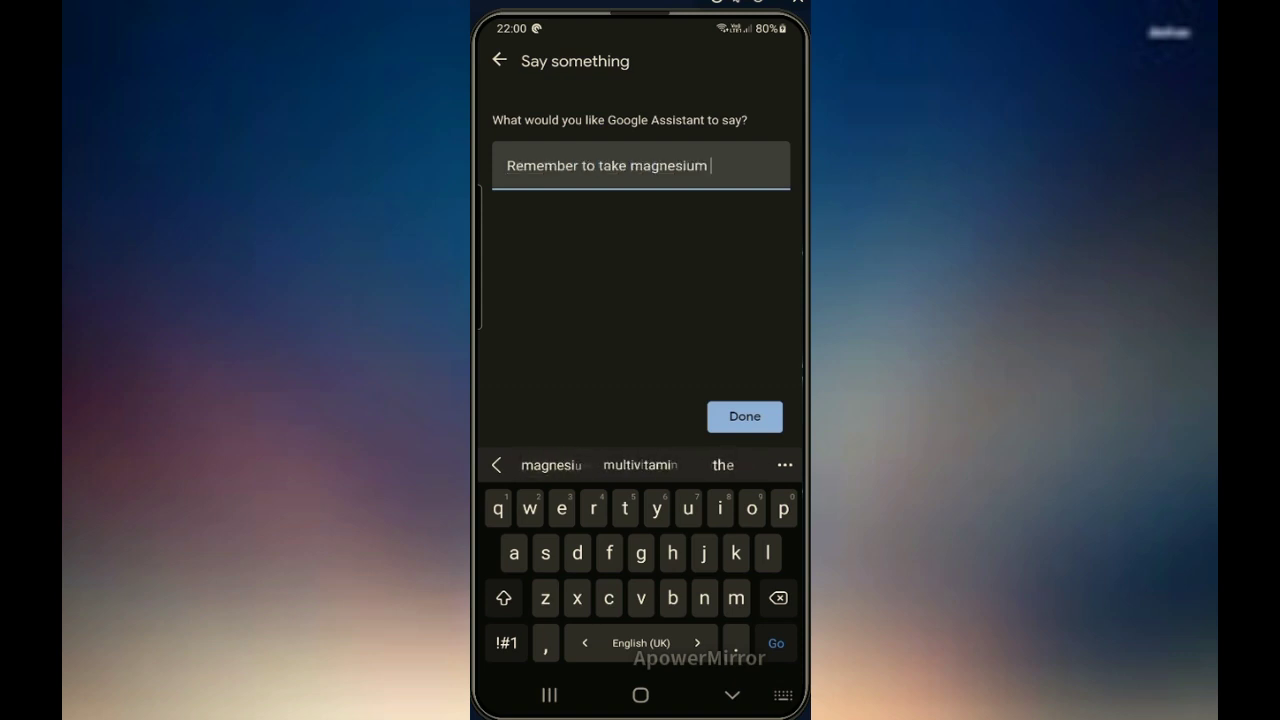
pyautogui.press('Return')
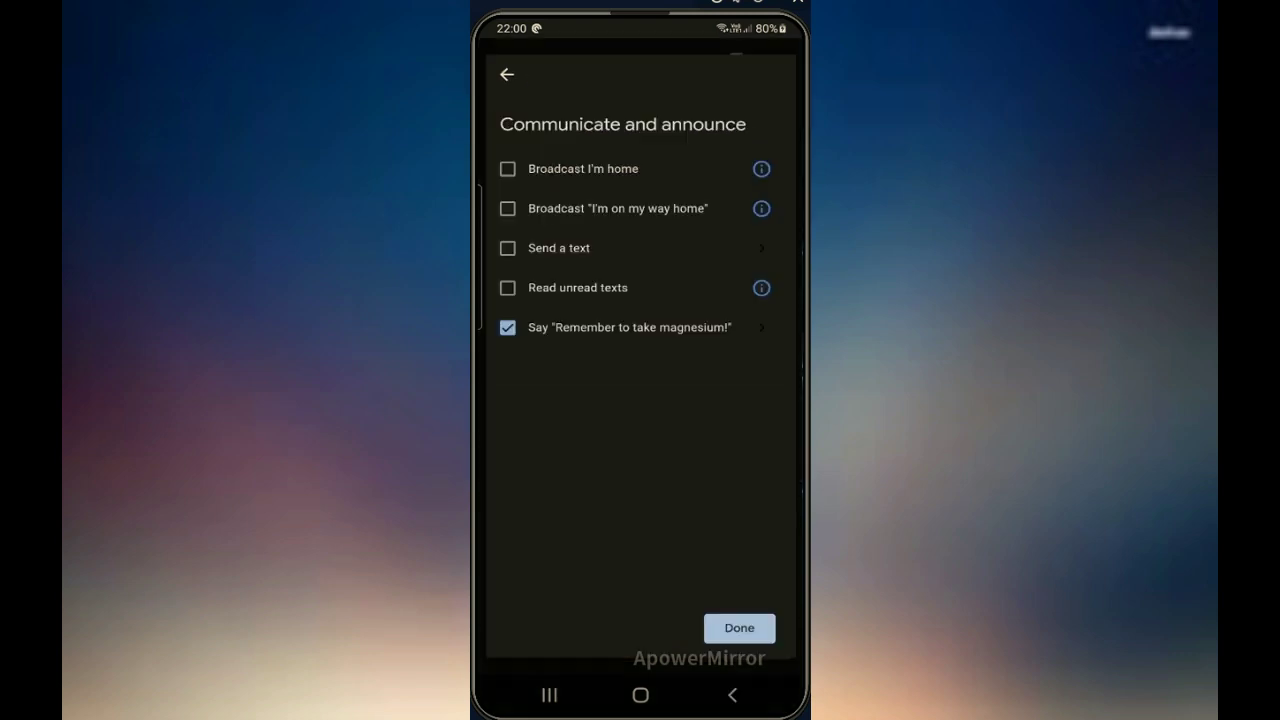